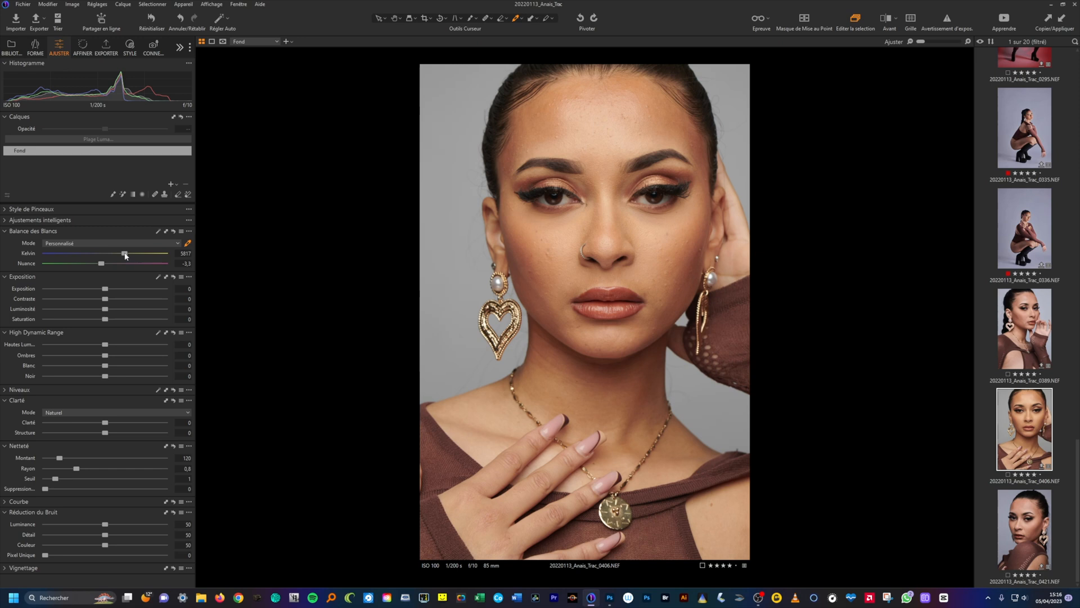
Lower the portrait's white balance temperature to about 5056 K and compare it with the unedited version
left_click_drag(124, 253, 115, 254)
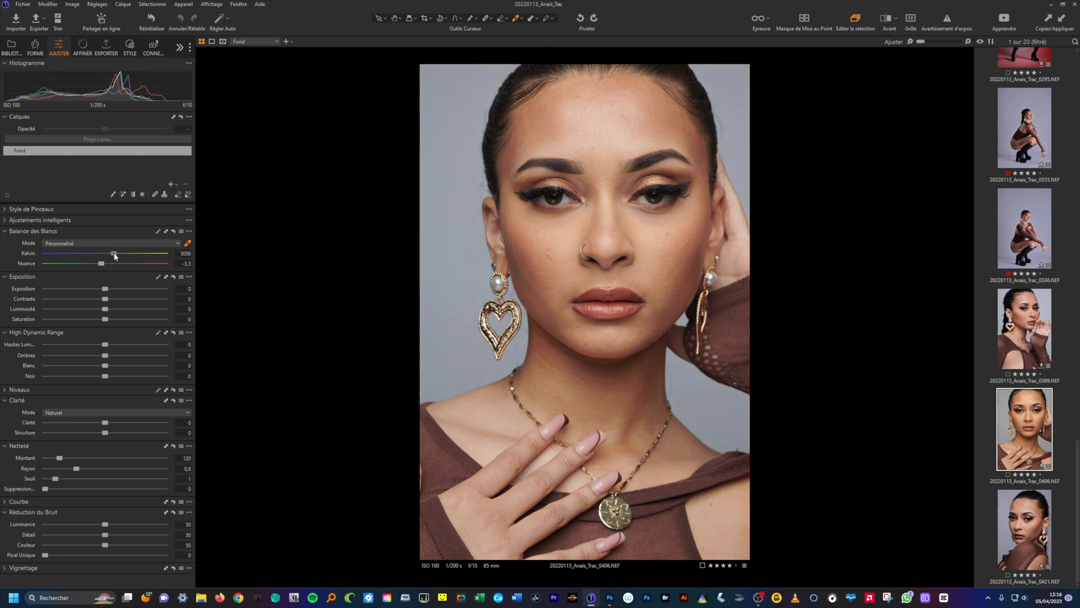
left_click_drag(115, 254, 118, 254)
key("ctrl+z")
left_click_drag(118, 256, 114, 257)
left_click(889, 24)
left_click(887, 24)
left_click(888, 25)
left_click(888, 24)
Refine the white balance to 5177 K with a tint of -0.8, checking it against the unedited version
left_click(188, 243)
left_click_drag(102, 265, 104, 267)
left_click(887, 23)
key("w")
left_click(175, 233)
key("ctrl+z")
key("ctrl+y")
key("ctrl+z")
left_click_drag(115, 254, 115, 254)
Set the exposure to 0.11, the contrast to 5 and the saturation to 4
left_click_drag(105, 290, 109, 290)
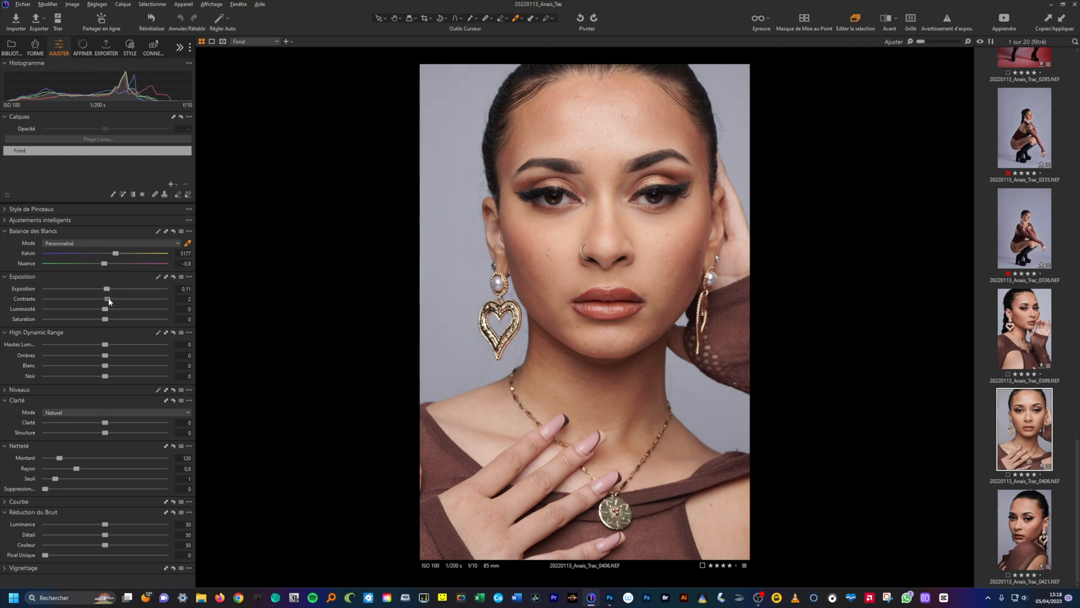
mouse_move(107, 300)
left_mouse_down()
mouse_move(160, 300)
mouse_move(79, 302)
mouse_move(129, 302)
mouse_move(113, 305)
left_mouse_up()
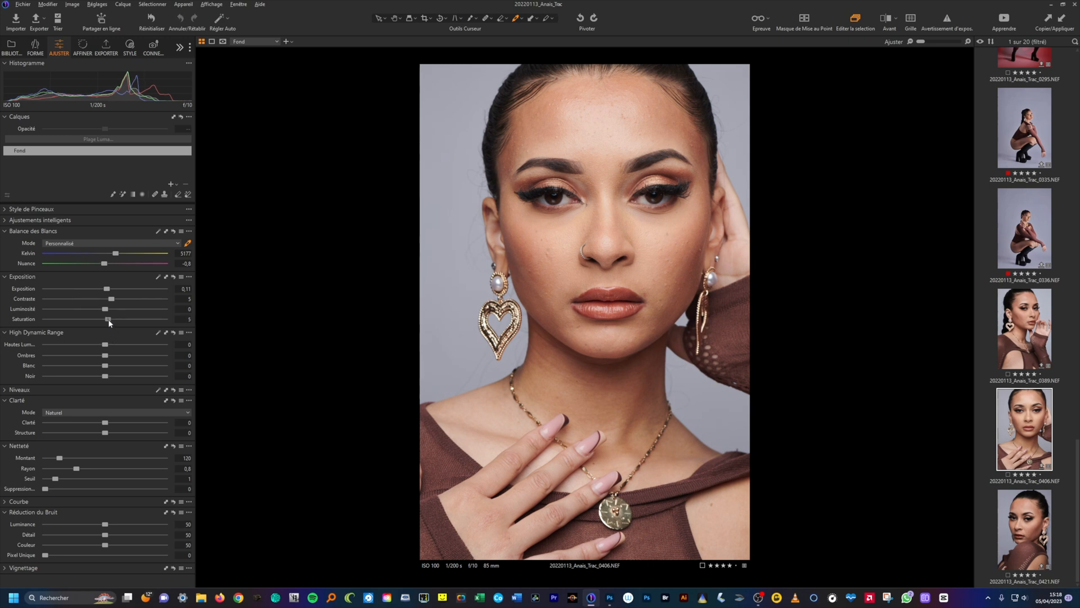
mouse_move(115, 322)
left_mouse_down()
mouse_move(126, 320)
mouse_move(41, 334)
mouse_move(142, 325)
mouse_move(121, 323)
left_mouse_up()
left_click_drag(117, 327, 113, 327)
Set the High Dynamic Range highlights to -24, shadows to 10 and black to -15, and compare with the original
left_click_drag(105, 345, 91, 353)
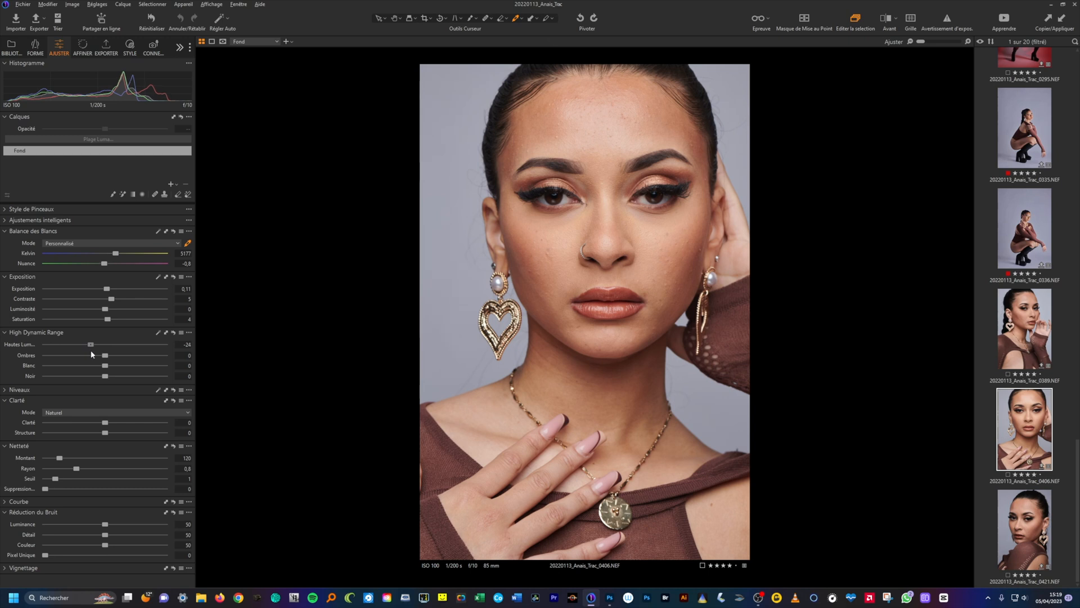
left_click(173, 332)
key("ctrl+z")
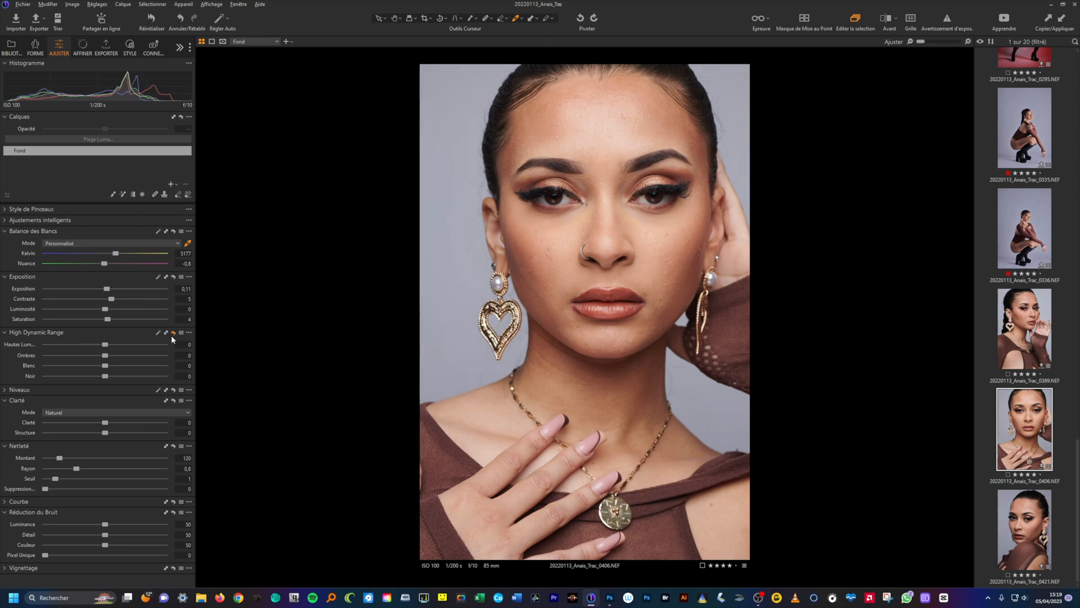
left_click(171, 336)
key("ctrl+z")
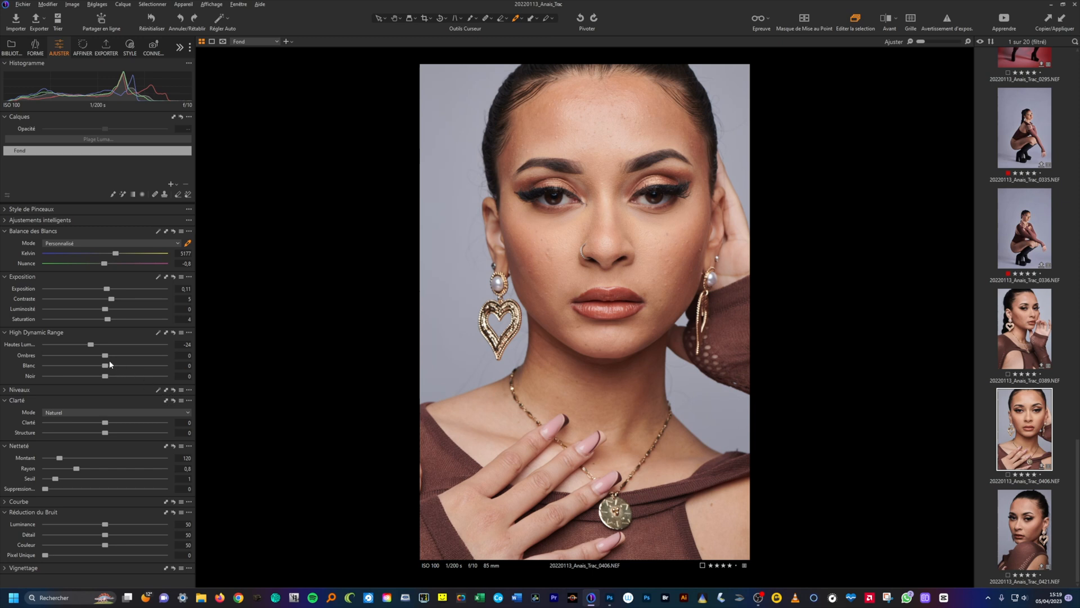
left_click_drag(105, 355, 111, 363)
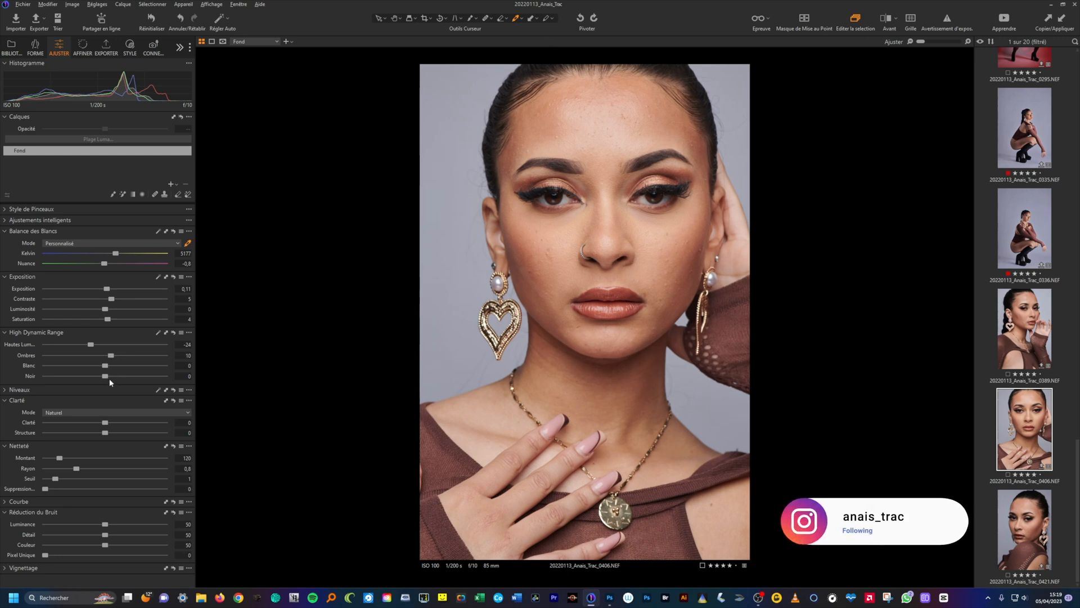
mouse_move(104, 378)
left_mouse_down()
mouse_move(117, 377)
mouse_move(86, 378)
mouse_move(96, 378)
left_mouse_up()
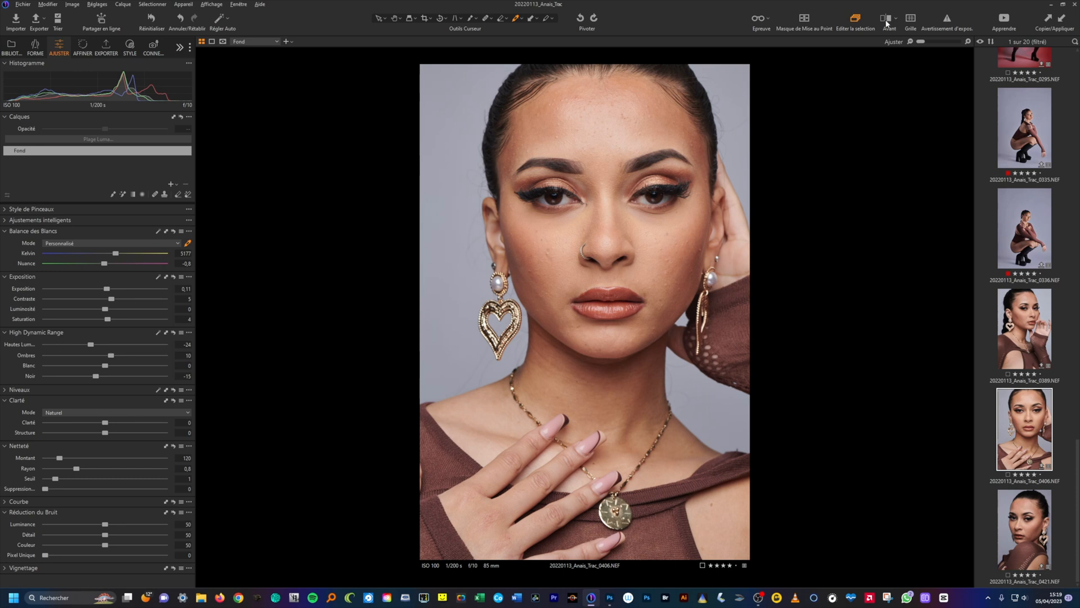
left_click(887, 23)
left_click(887, 24)
key("w")
Add a filled adjustment layer and sample the cheek colour for the Color Editor's skin tone correction
left_click(176, 185)
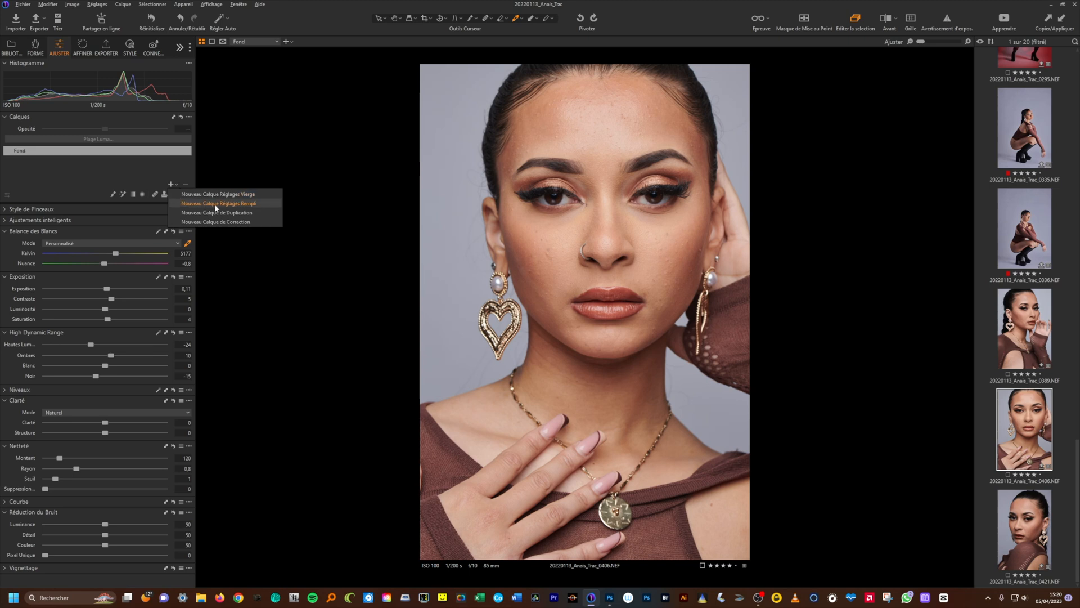
left_click(246, 206)
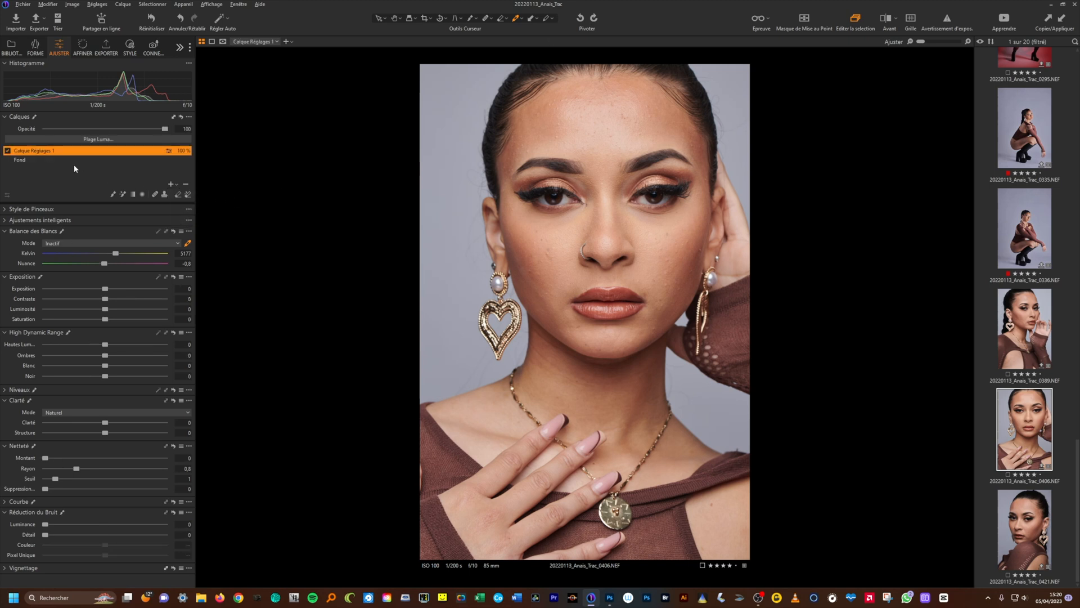
left_click(88, 48)
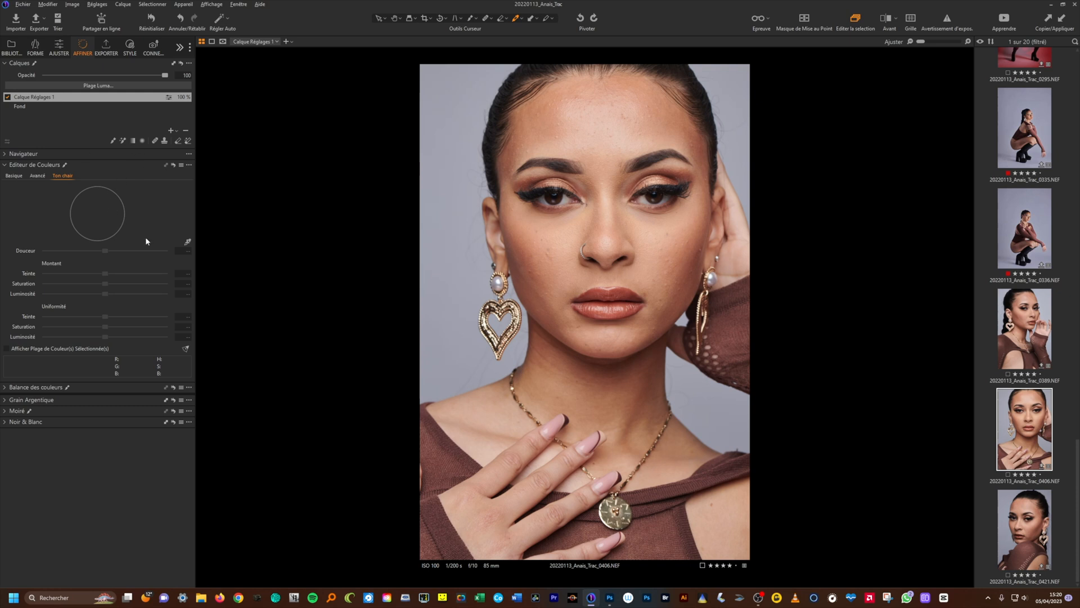
left_click(186, 242)
left_click(555, 228)
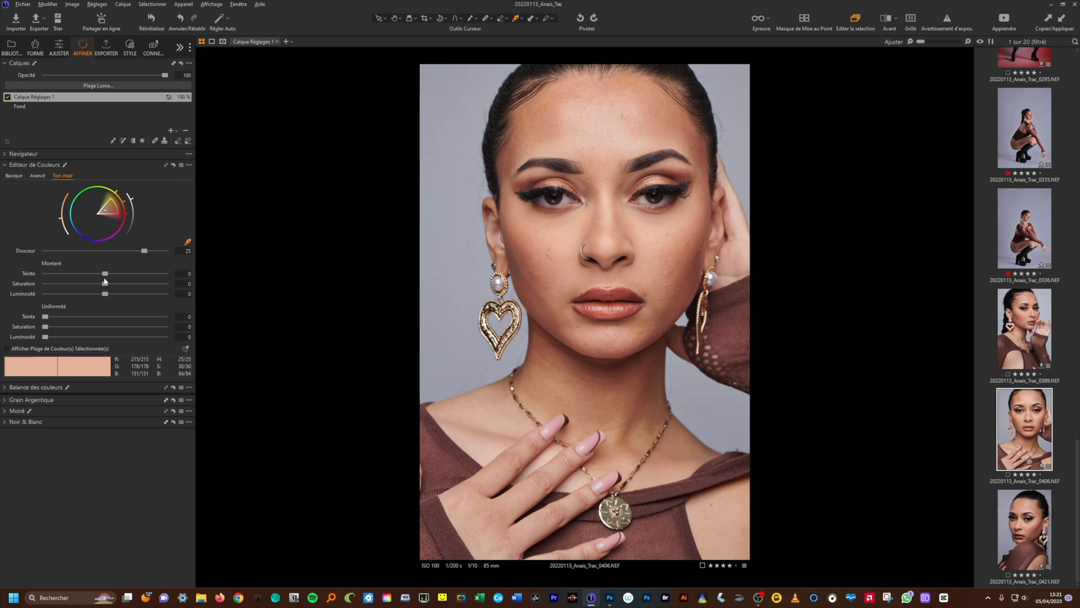
Set the skin tone amounts to -1.7 for hue, -1.5 for saturation and 1.8 for lightness
left_click_drag(105, 275, 104, 276)
left_click_drag(98, 277, 137, 283)
left_click_drag(157, 274, 98, 273)
left_click_drag(97, 274, 93, 275)
mouse_move(105, 285)
left_mouse_down()
mouse_move(163, 287)
mouse_move(58, 289)
mouse_move(101, 294)
left_mouse_up()
mouse_move(105, 294)
left_mouse_down()
mouse_move(150, 299)
mouse_move(55, 299)
mouse_move(112, 301)
left_mouse_up()
left_click(115, 295)
left_click(116, 294)
Set the skin tone uniformity to 29 for hue, 19 for saturation and 5 for lightness
left_click_drag(47, 317, 50, 318)
left_click_drag(50, 318, 108, 316)
left_click_drag(46, 326, 96, 332)
left_click_drag(82, 336, 72, 339)
left_click_drag(45, 338, 51, 338)
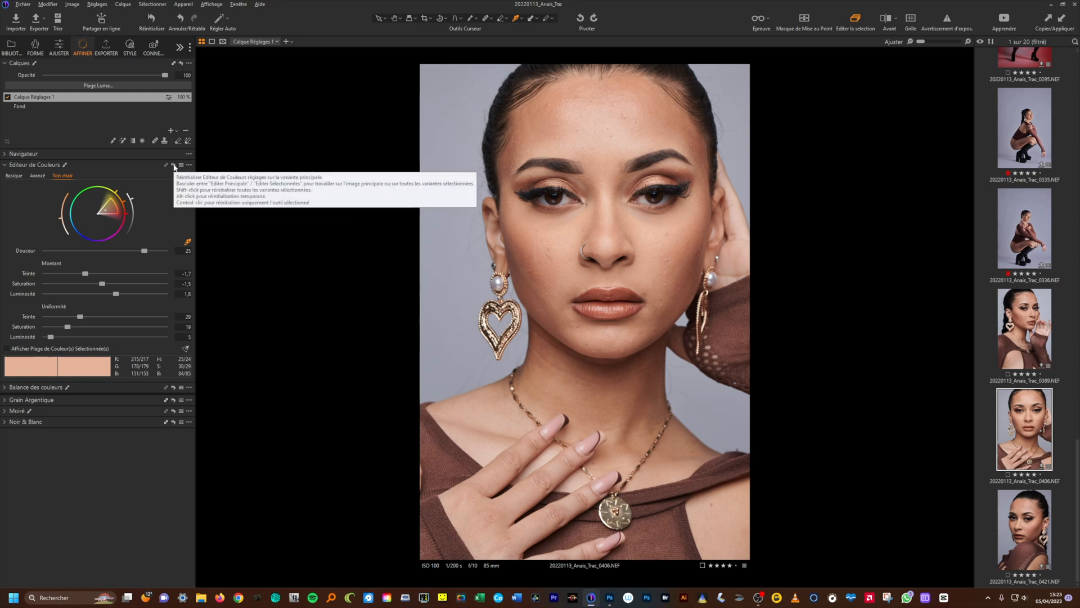
Compare the portrait with and without the skin tone correction, and against the unedited version
left_click(174, 166)
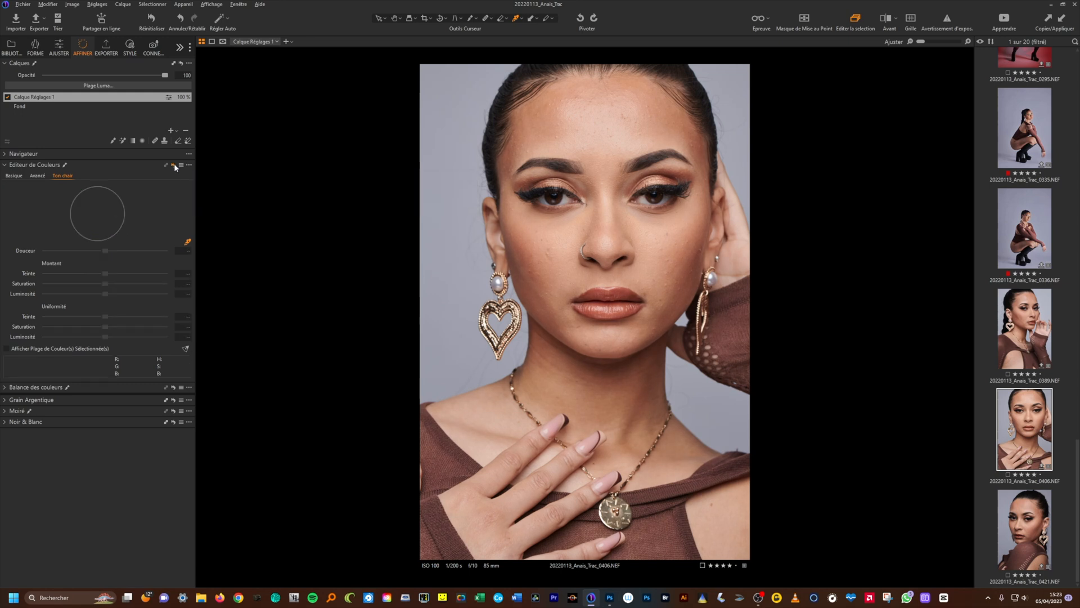
key("ctrl+z")
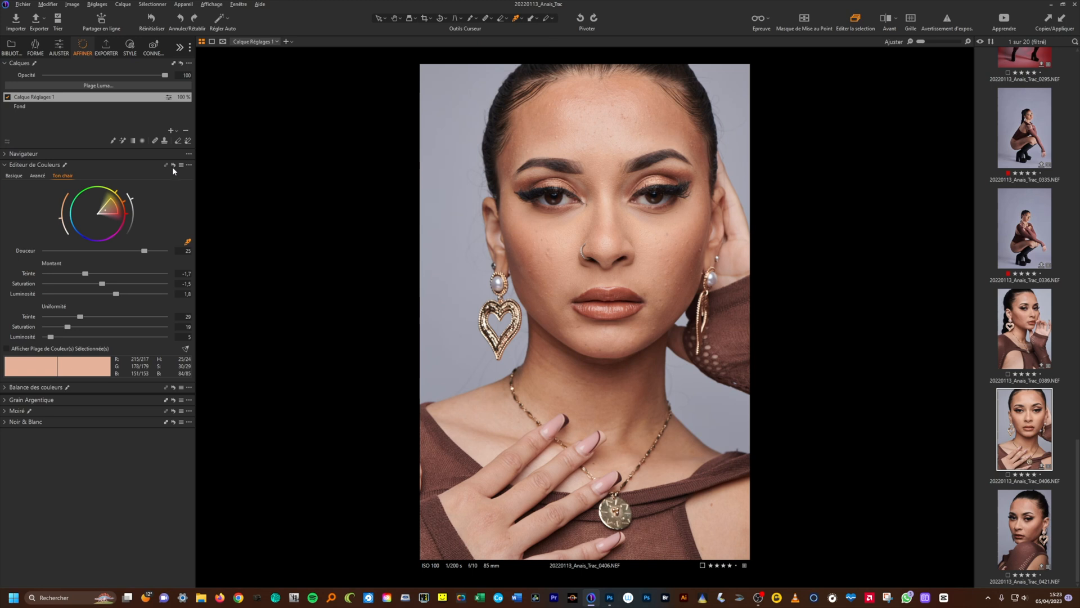
left_click(172, 167)
key("ctrl+z")
left_click(886, 20)
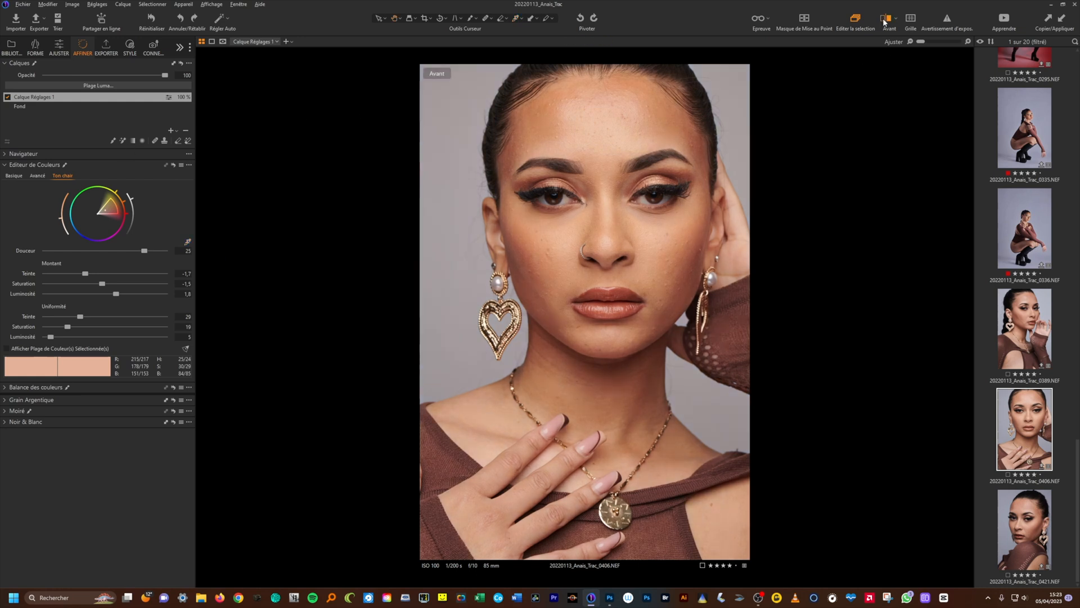
left_click(886, 21)
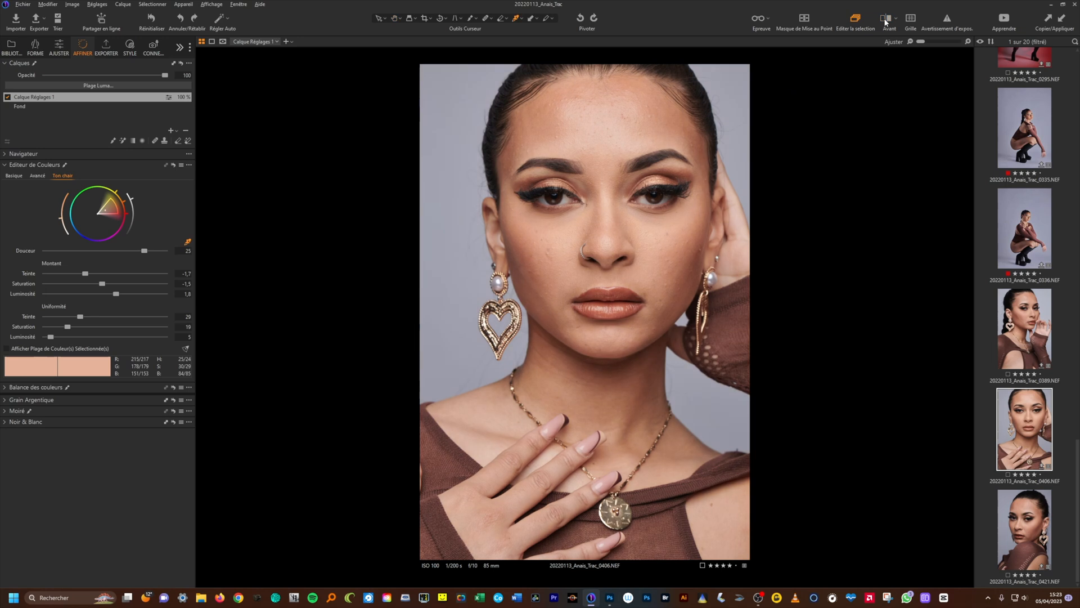
left_click(886, 21)
left_click(885, 22)
Export the portrait as an 8-bit sRGB PSD at 300 px/in and open it in Adobe Photoshop 2023
left_click(105, 48)
left_click(21, 75)
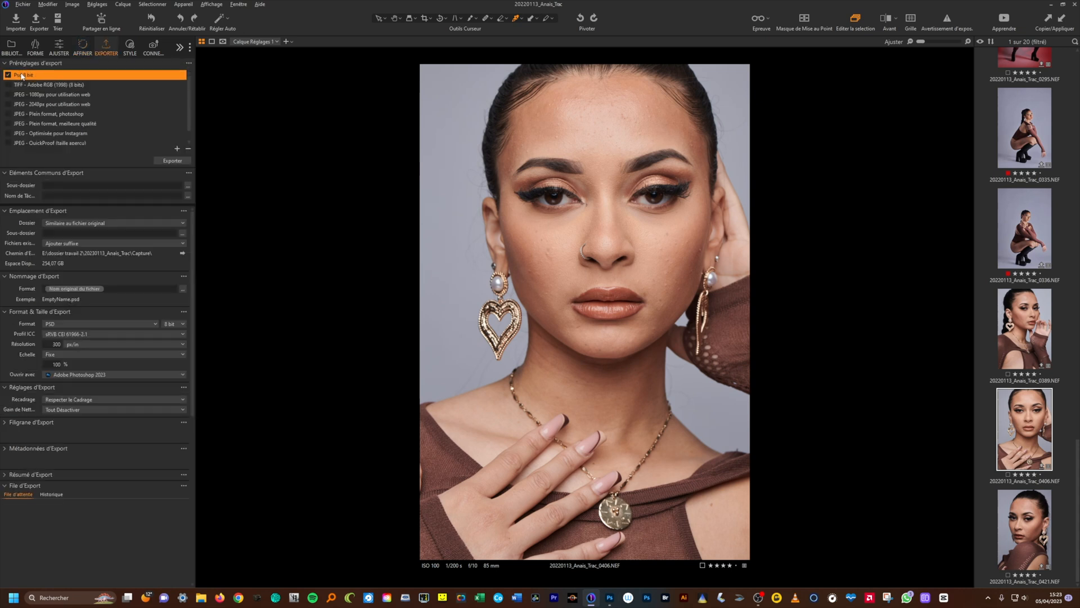
left_click(172, 160)
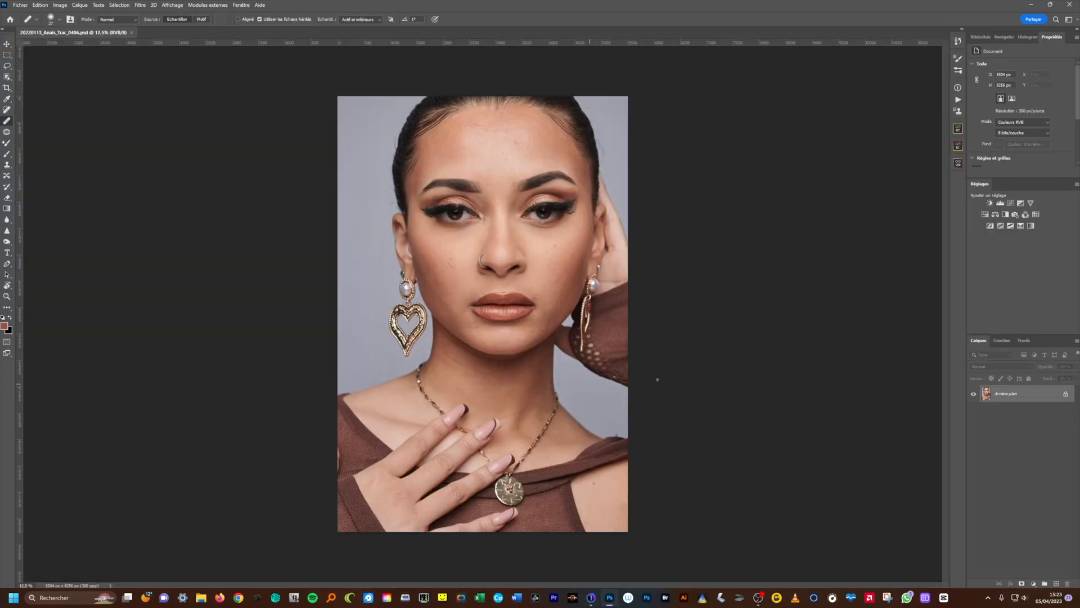
Run the Retouching Setup action and select the Heal layer inside the Clean group
left_click(959, 100)
left_click(888, 50)
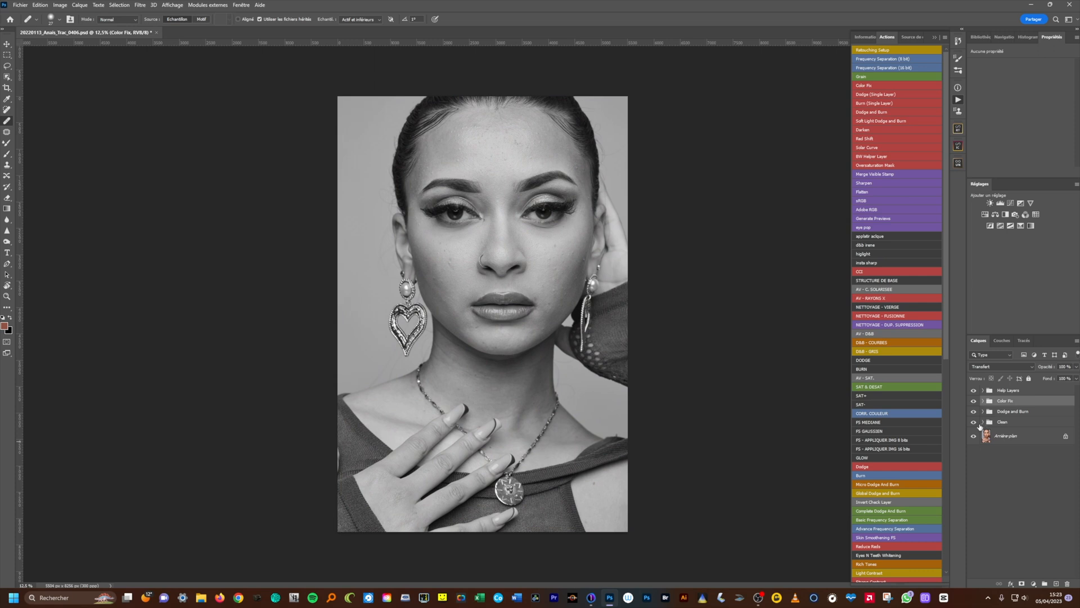
left_click(983, 422)
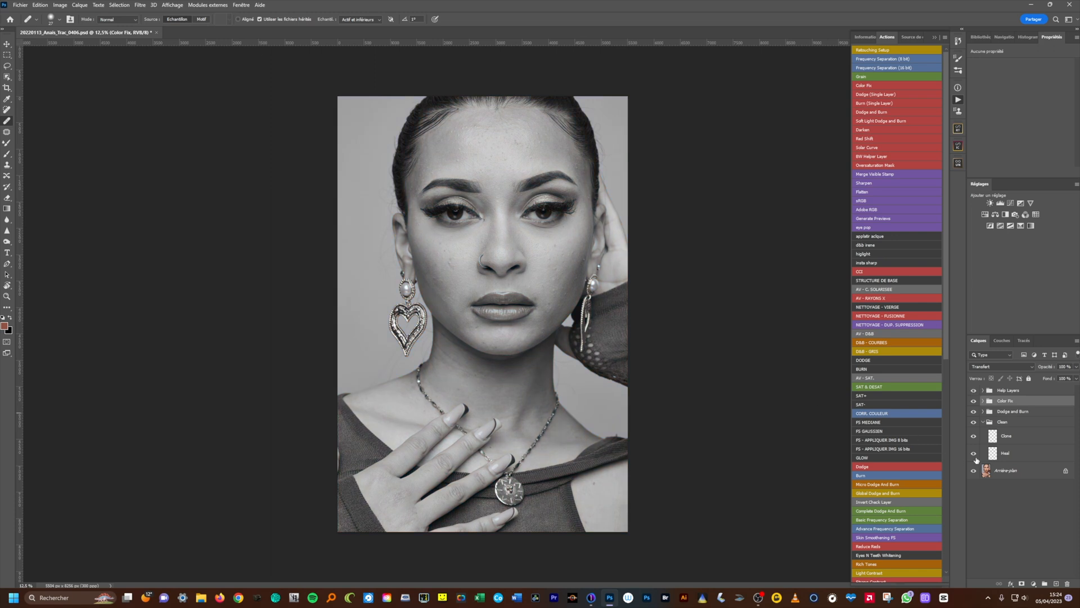
left_click(994, 459)
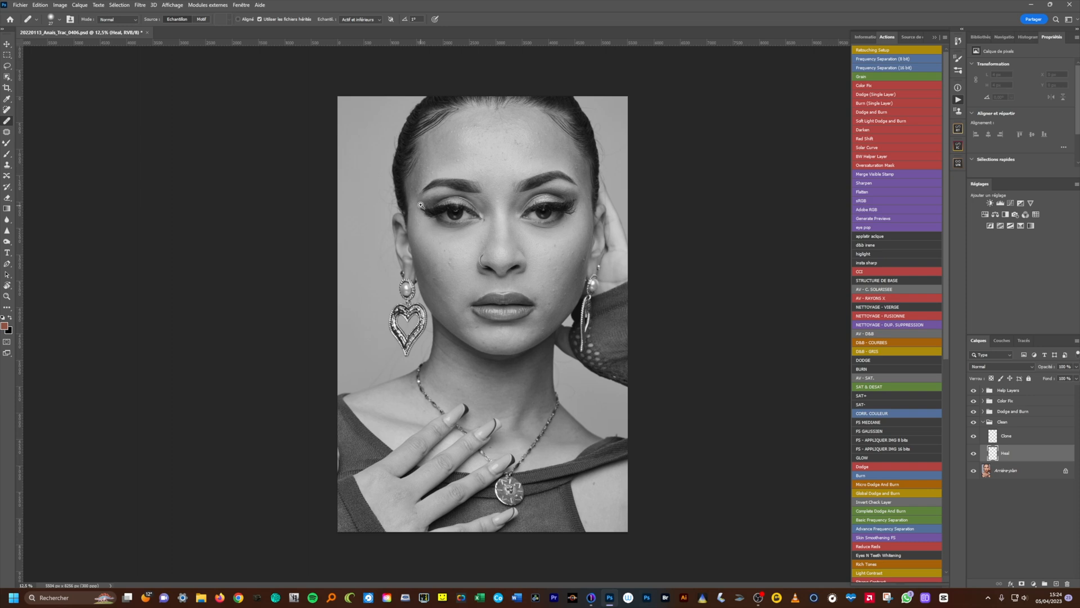
Heal the blemishes on the left part of the forehead up to the hairline, using clean skin nearby as source
scroll(420, 205, "up", 3)
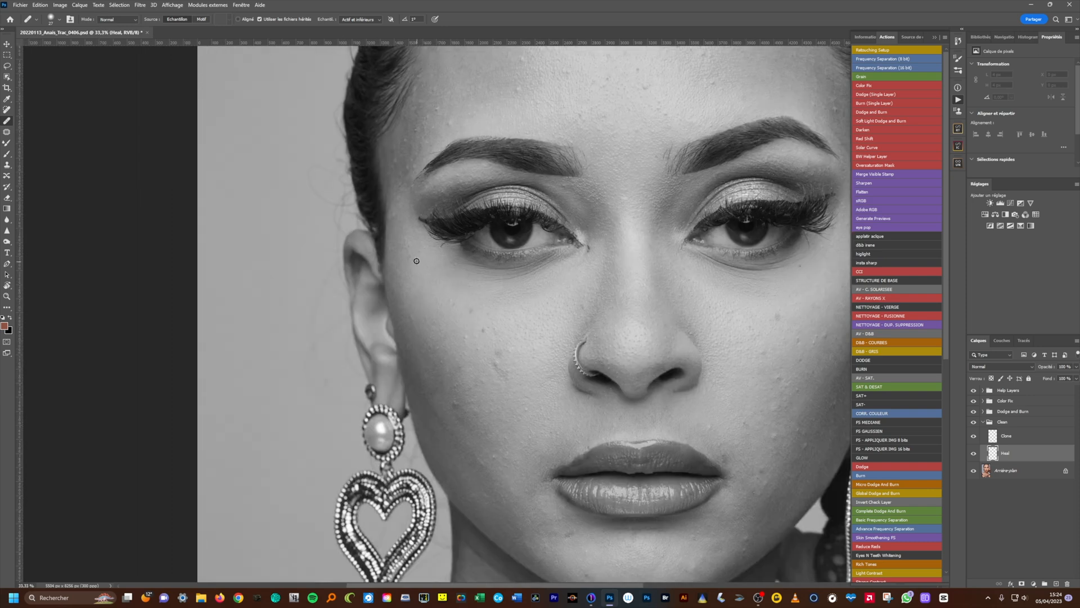
scroll(416, 260, "up", 5)
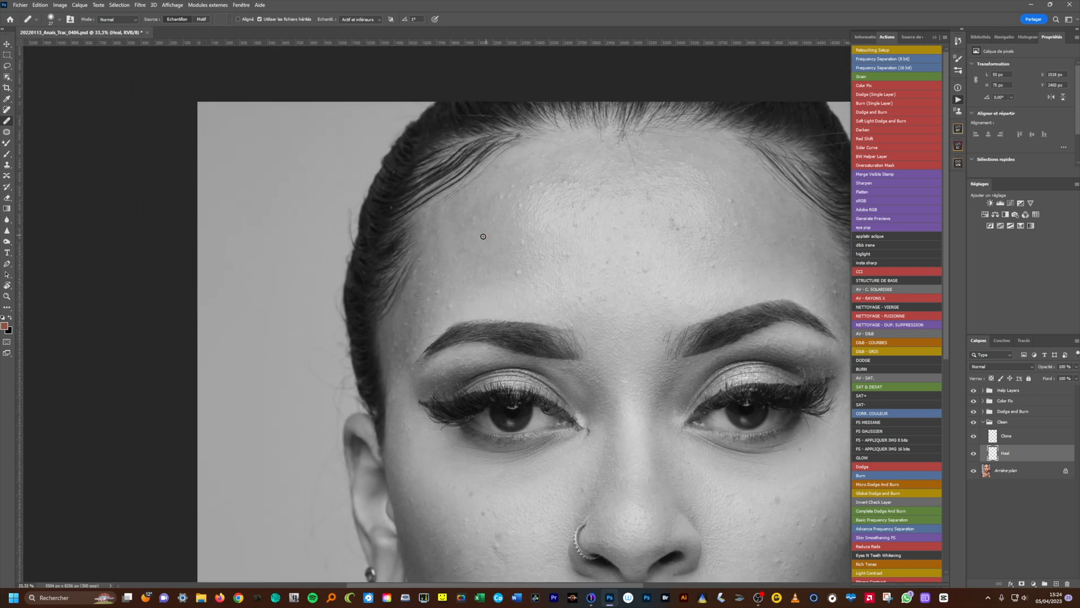
left_click(474, 216)
left_click(473, 224)
left_click(499, 196)
left_click(512, 185)
left_click(529, 172)
left_click(520, 191, "alt")
left_click(529, 186)
Heal the spots above the left eyebrow and at the temple, plus remaining blemishes on the upper forehead
left_click(439, 289)
left_click(451, 303)
left_click(468, 297, "alt")
left_click(462, 303)
left_click(430, 309)
left_click(417, 316)
left_click_drag(423, 316, 500, 205)
left_click(475, 229)
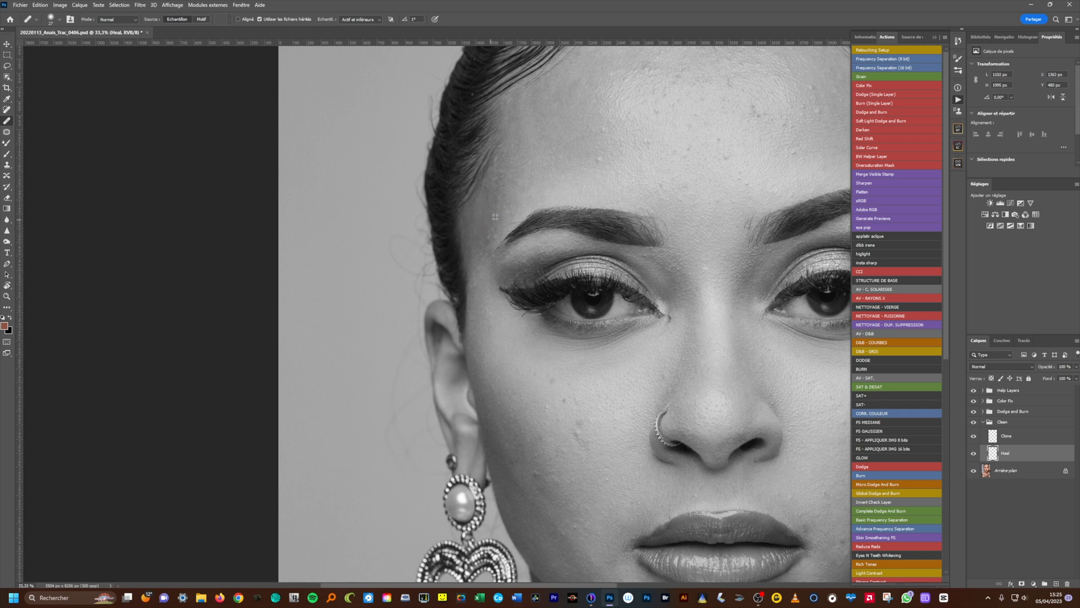
left_click_drag(598, 163, 487, 284)
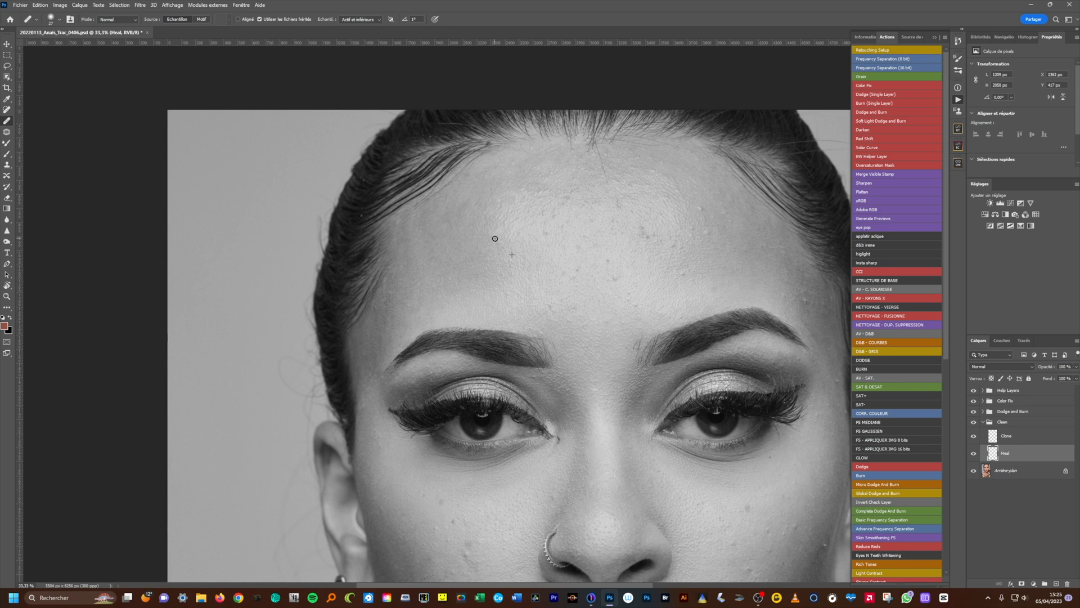
left_click(535, 192)
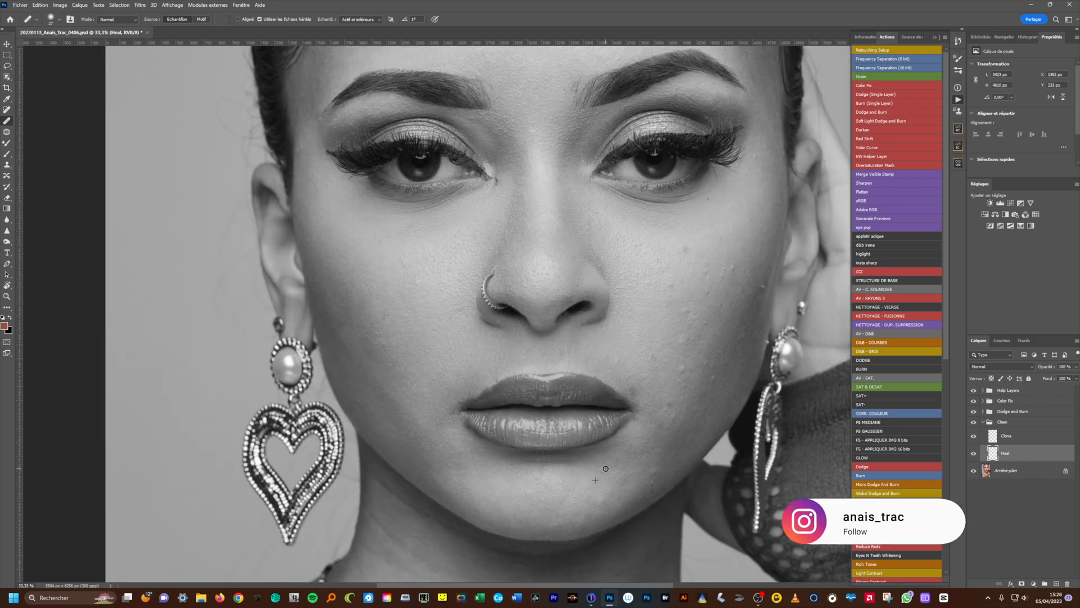
Heal the blemishes on the chin, along the jaw and on the right cheek, sampling clean skin nearby
mouse_move(681, 429)
left_mouse_down()
mouse_move(493, 287)
mouse_move(498, 261)
mouse_move(465, 246)
left_mouse_up()
left_click(441, 349, "alt")
left_click_drag(487, 328, 486, 333)
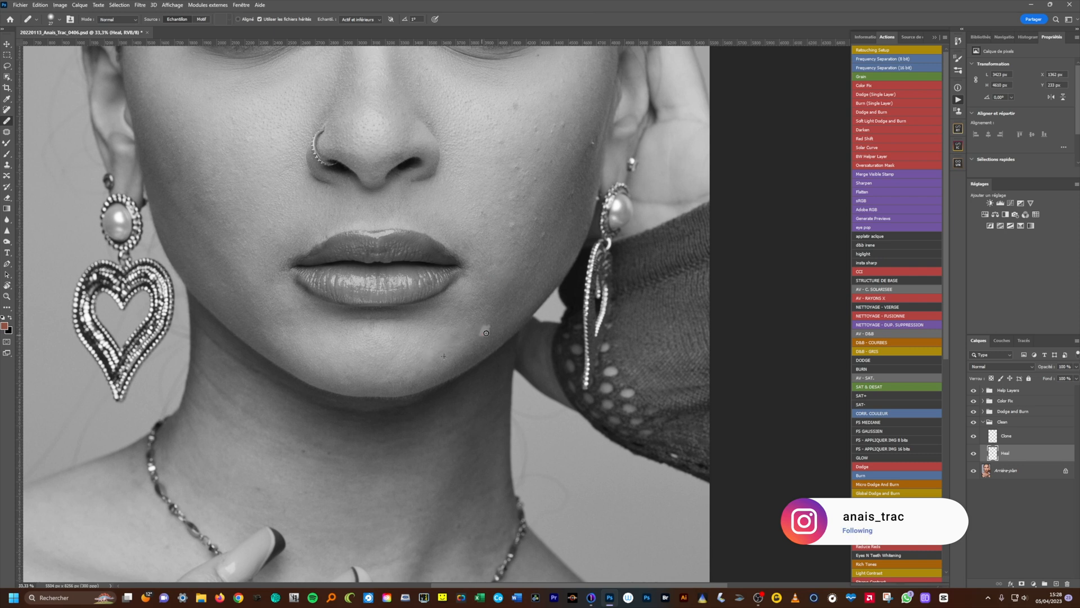
left_click_drag(538, 246, 521, 291)
left_click_drag(483, 215, 477, 270)
left_click(500, 291, "alt")
left_click(503, 278)
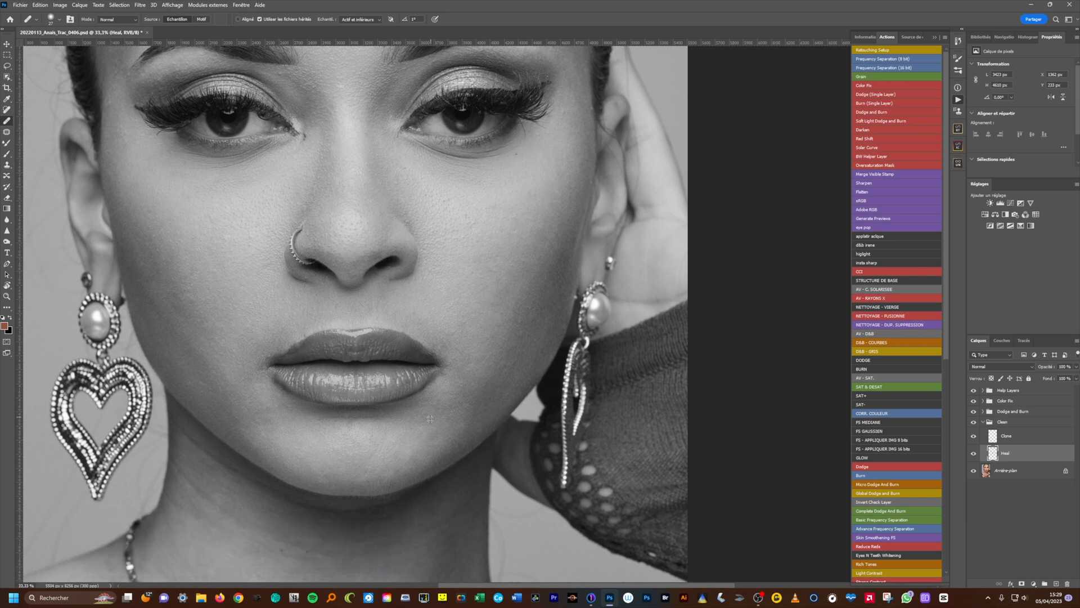
Check the whole face and touch up the remaining blemishes around the left cheek and jaw
scroll(464, 419, "down", 2)
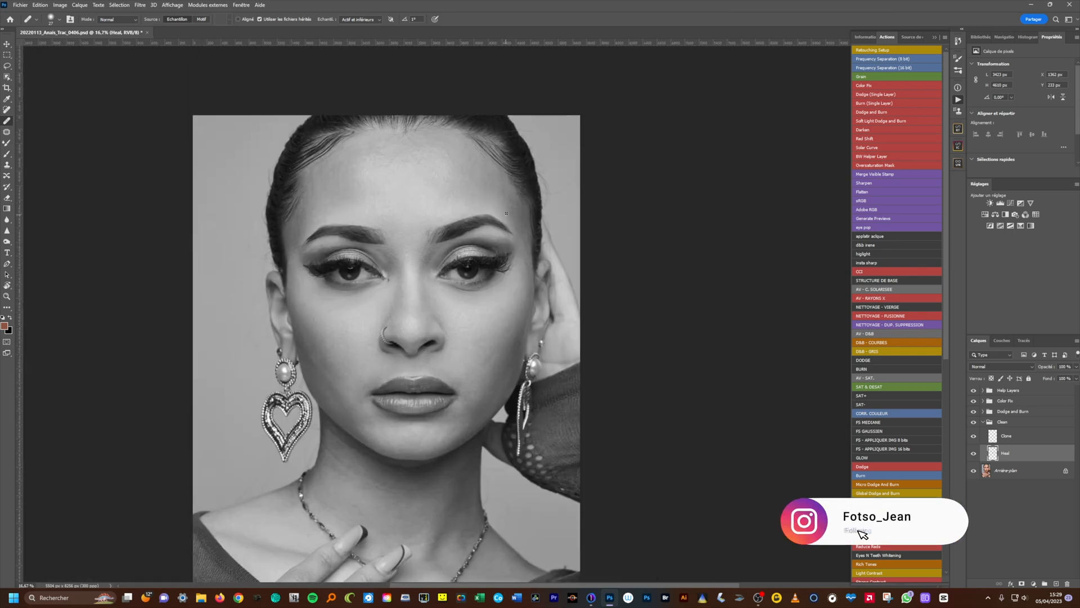
scroll(324, 351, "up", 2)
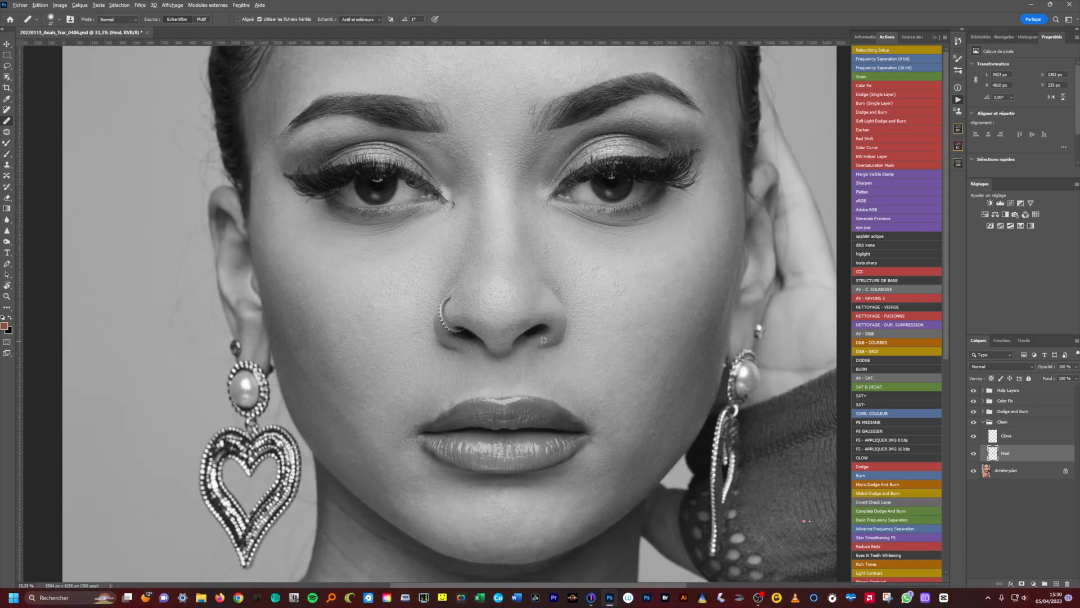
left_click_drag(394, 489, 544, 149)
left_click(478, 355)
left_click_drag(518, 108, 648, 328)
left_click(647, 328)
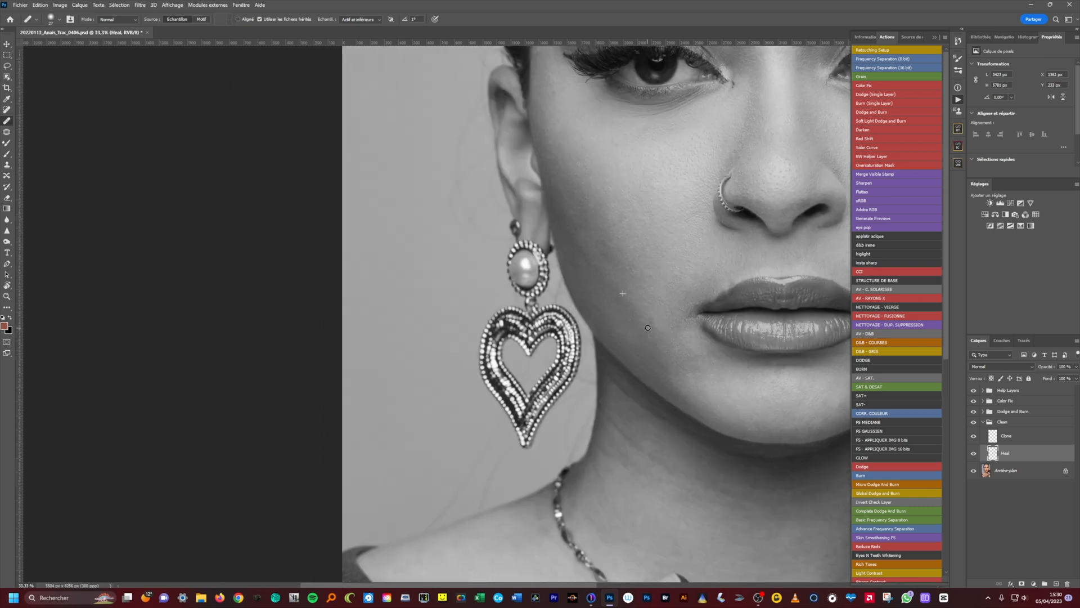
left_click_drag(649, 185, 524, 349)
key("ctrl+minus")
key("ctrl+minus")
key("ctrl+minus")
Select the Clone layer and switch from healing to the Clone Stamp for the stray hairs beside the head
left_click(993, 436)
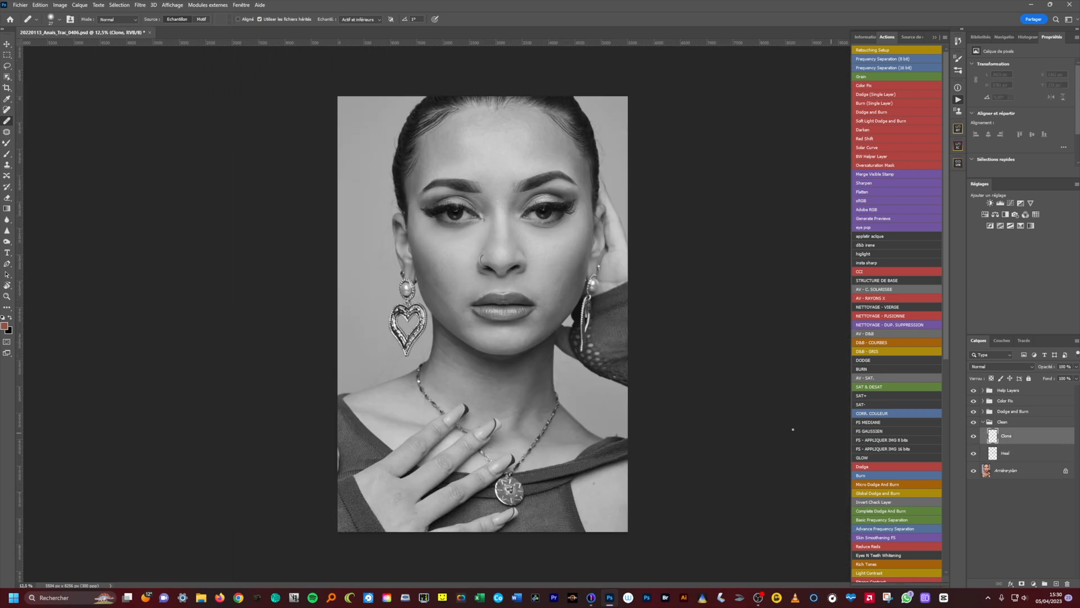
scroll(385, 332, "up", 1)
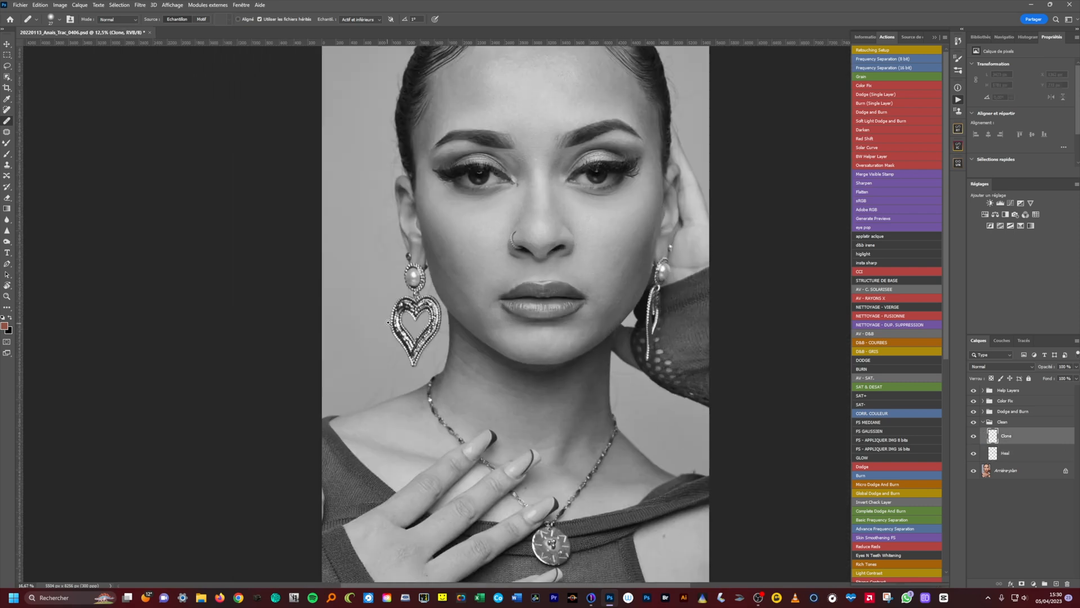
left_click_drag(365, 156, 456, 213)
right_click(466, 139, "alt")
left_click(471, 138, "alt")
left_click_drag(489, 125, 480, 146)
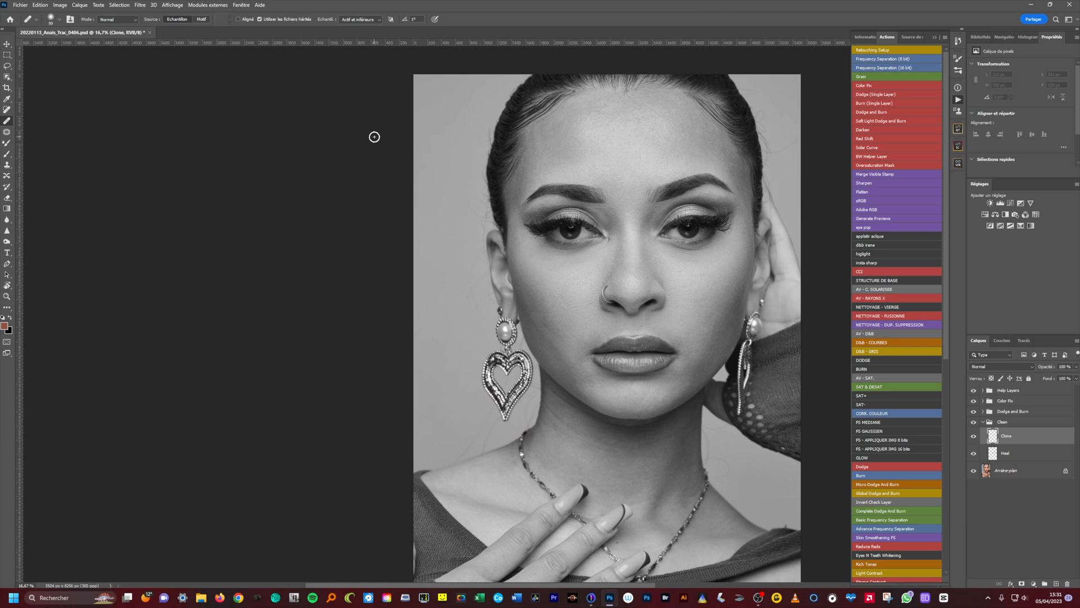
left_click(8, 166)
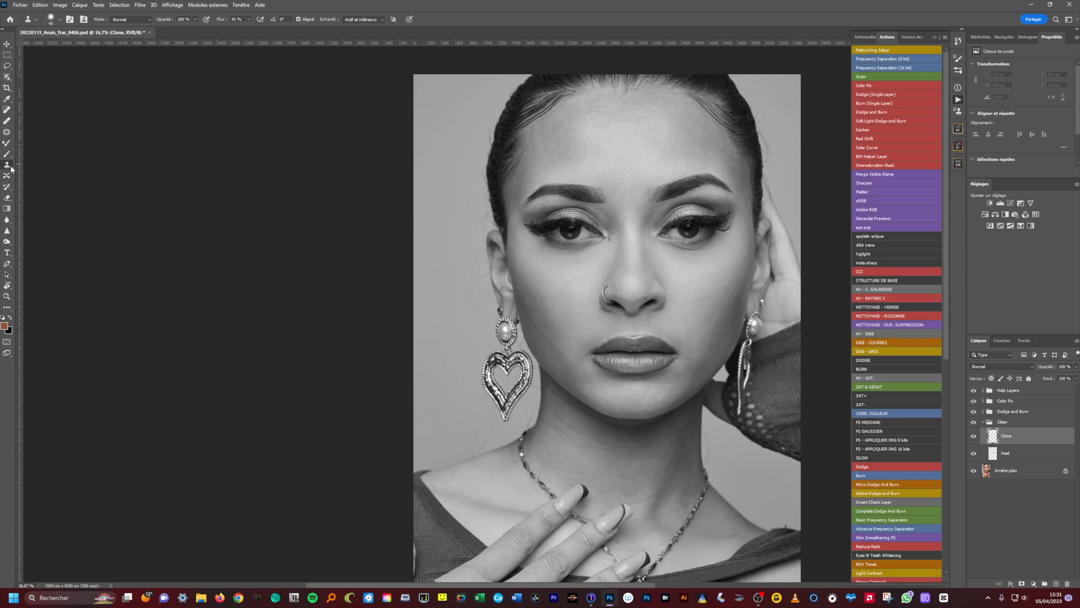
scroll(479, 154, "up", 1)
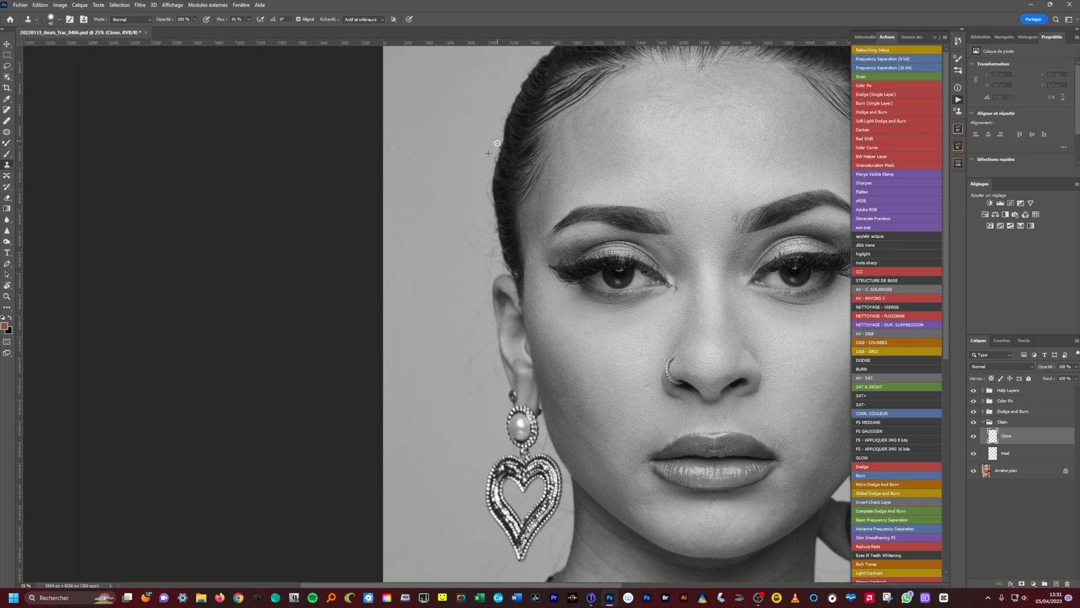
Clone clean background over the stray hairs beside the left side of the hair, down towards the ear
left_click_drag(499, 111, 503, 102)
mouse_move(489, 186)
left_mouse_down()
mouse_move(493, 201)
mouse_move(472, 226)
left_mouse_up()
left_click(461, 221, "alt")
mouse_move(460, 248)
left_mouse_down()
mouse_move(483, 261)
mouse_move(487, 243)
mouse_move(492, 251)
mouse_move(485, 227)
mouse_move(491, 251)
mouse_move(463, 384)
mouse_move(486, 340)
mouse_move(472, 371)
mouse_move(485, 385)
mouse_move(488, 364)
mouse_move(496, 373)
mouse_move(487, 340)
mouse_move(466, 389)
left_mouse_up()
left_click(469, 251, "alt")
left_click(458, 337, "alt")
Remove the remaining stray hairs beside the left ear and along the hair outline up to the image's upper edge
left_click_drag(473, 309, 483, 381)
left_click_drag(463, 237, 468, 350)
left_click(479, 248, "alt")
left_click_drag(491, 226, 528, 161)
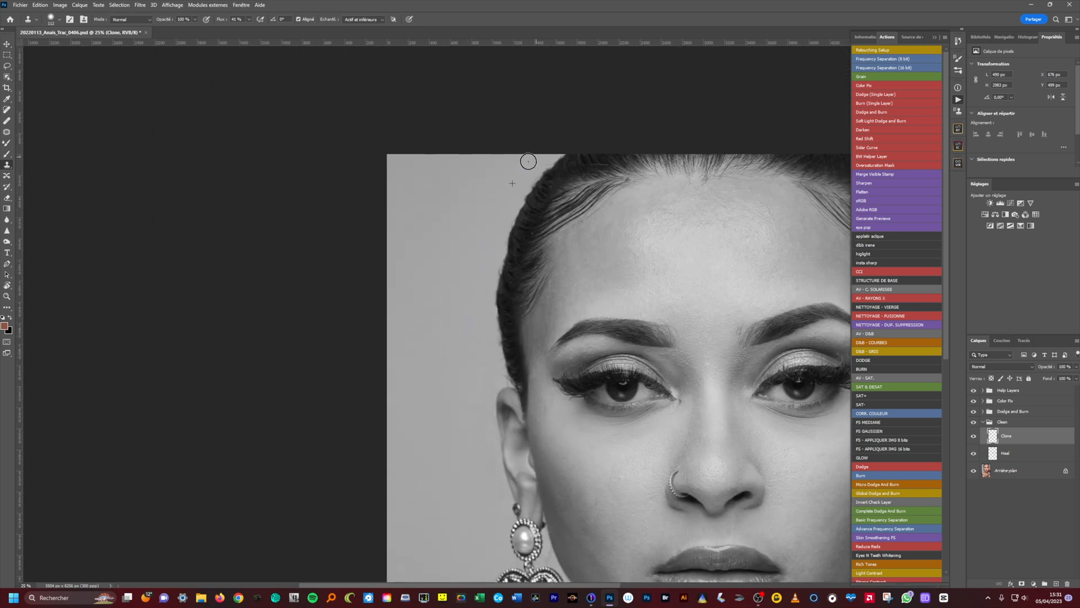
scroll(529, 161, "down", 3)
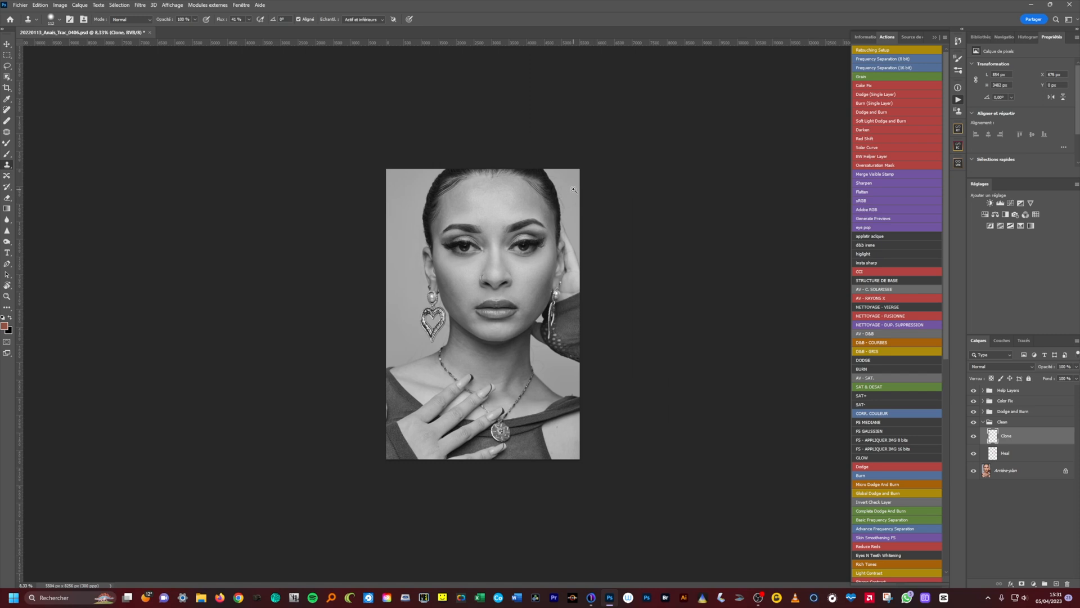
Clone out the flyaway hairs in the background beside the upper right side of the hair
scroll(574, 190, "up", 2)
left_click(627, 114, "alt")
mouse_move(631, 141)
left_mouse_down()
mouse_move(639, 130)
mouse_move(620, 147)
mouse_move(591, 77)
mouse_move(612, 137)
mouse_move(607, 103)
left_mouse_up()
left_click(621, 131, "alt")
left_click(607, 99, "alt")
left_click(618, 115, "alt")
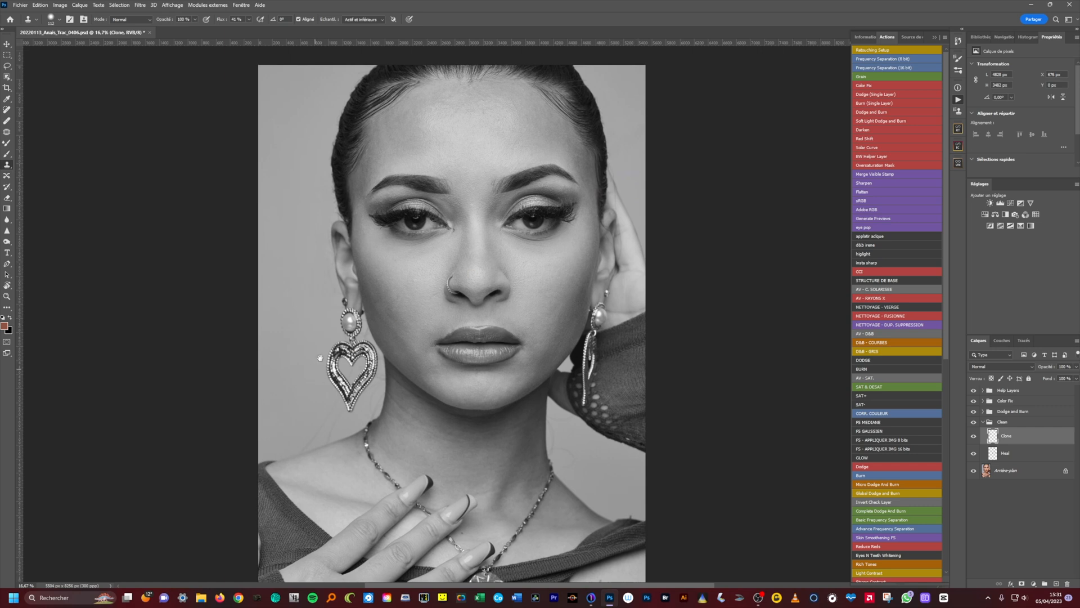
Clone out the stray hairs in the background between the heart earring and the left shoulder
left_click_drag(325, 362, 471, 217)
left_click(467, 234)
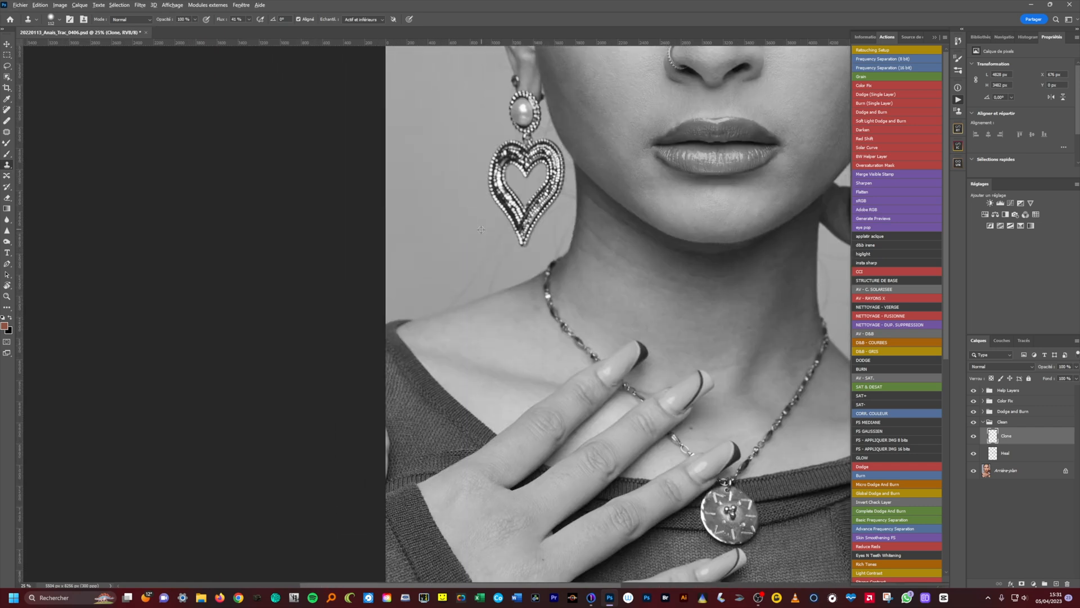
left_click_drag(472, 273, 454, 290)
left_click(479, 253, "alt")
mouse_move(501, 248)
left_mouse_down()
mouse_move(495, 274)
mouse_move(471, 282)
left_mouse_up()
Clean the stray hairs along the left neck edge beside the heart earring, using a resized clone brush
left_click(547, 238, "alt")
mouse_move(558, 231)
left_mouse_down()
mouse_move(557, 217)
mouse_move(554, 248)
left_mouse_up()
right_click(555, 221, "alt")
left_click(559, 228, "alt")
left_click_drag(565, 220, 554, 247)
Clone out the stray hairs beside the right neck edge and the dark spot on the skin below the sweater's right neckline
left_click_drag(532, 165, 426, 255)
left_click_drag(543, 199, 398, 252)
left_click_drag(573, 241, 540, 314)
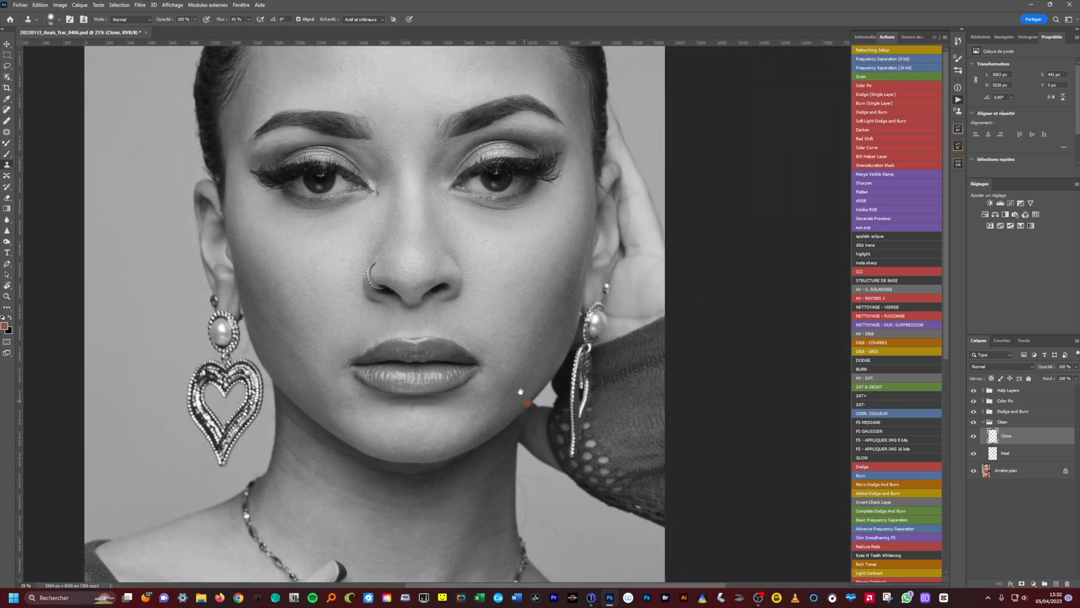
left_click_drag(520, 392, 580, 145)
left_click_drag(614, 272, 608, 292)
mouse_move(586, 233)
left_mouse_down()
mouse_move(590, 268)
mouse_move(585, 241)
mouse_move(592, 248)
mouse_move(606, 223)
mouse_move(609, 231)
left_mouse_up()
left_click(606, 253, "alt")
left_click(684, 482, "alt")
left_click_drag(657, 465, 655, 470)
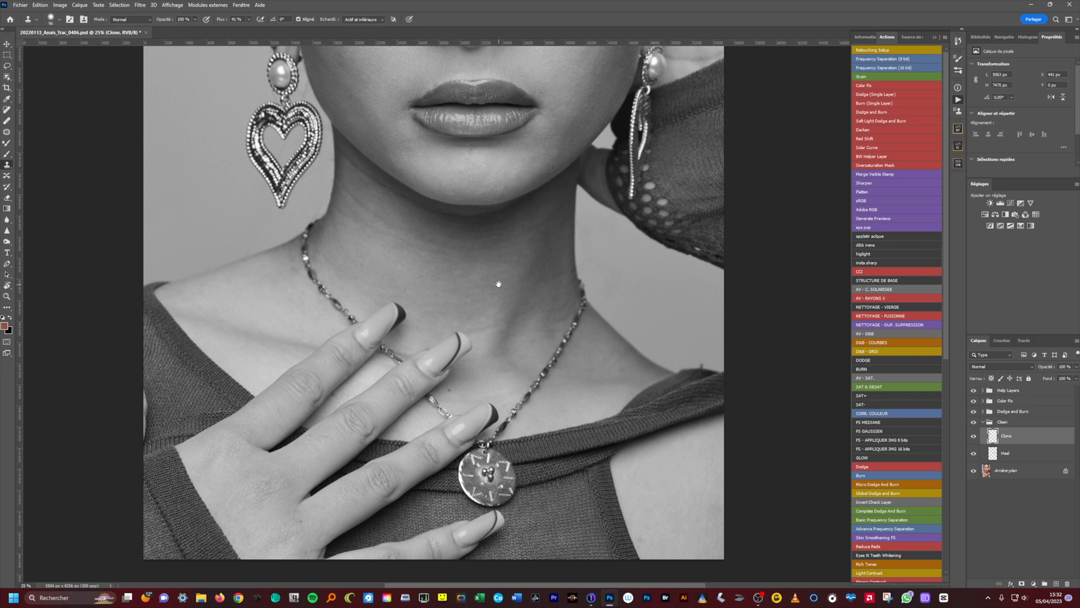
key("ctrl+minus")
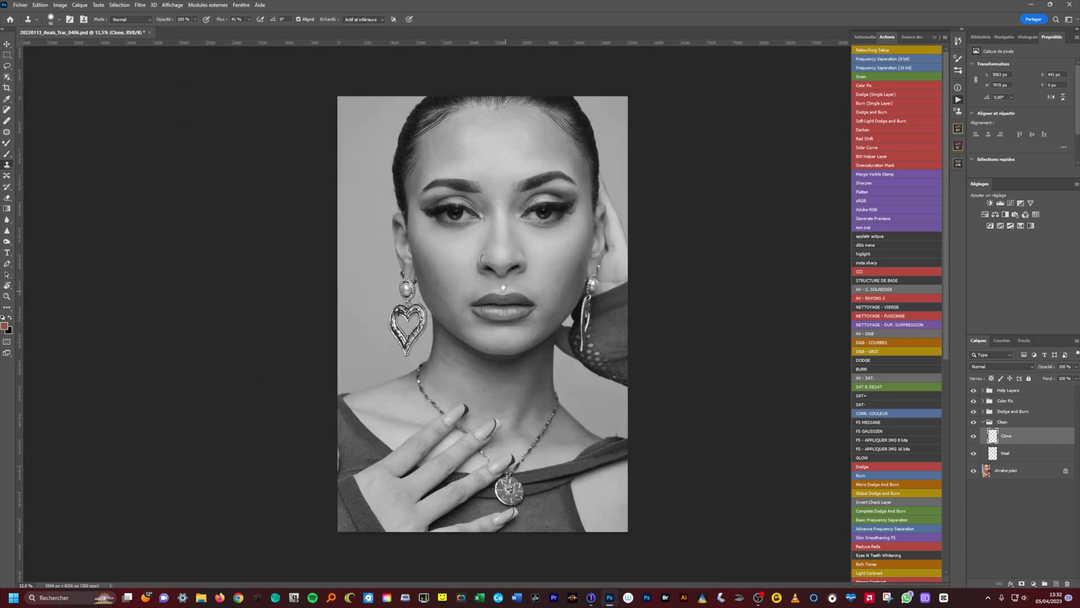
Collapse the Clean group, expand Dodge and Burn, and select the Dodge layer's mask for painting with the Brush
left_click(983, 423)
left_click(983, 412)
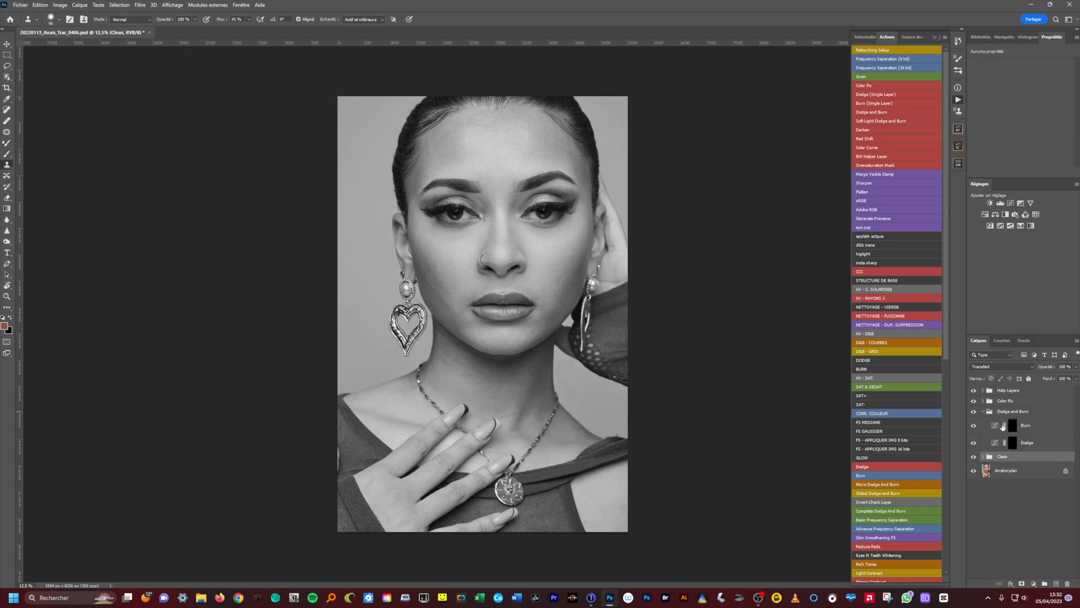
left_click(1012, 443)
left_click(7, 153)
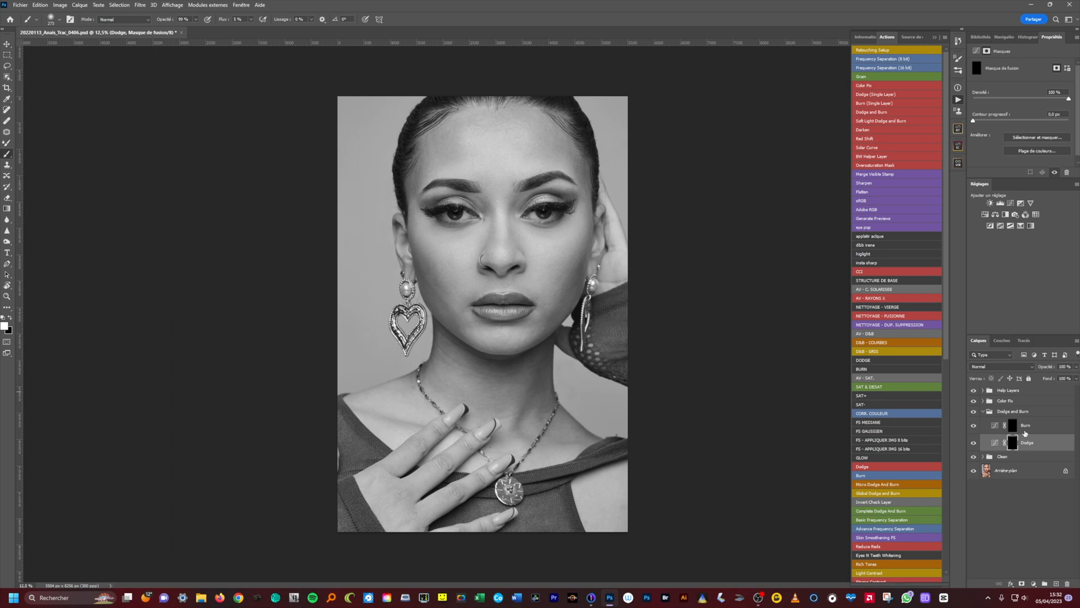
left_click_drag(444, 160, 435, 154)
left_click(432, 141)
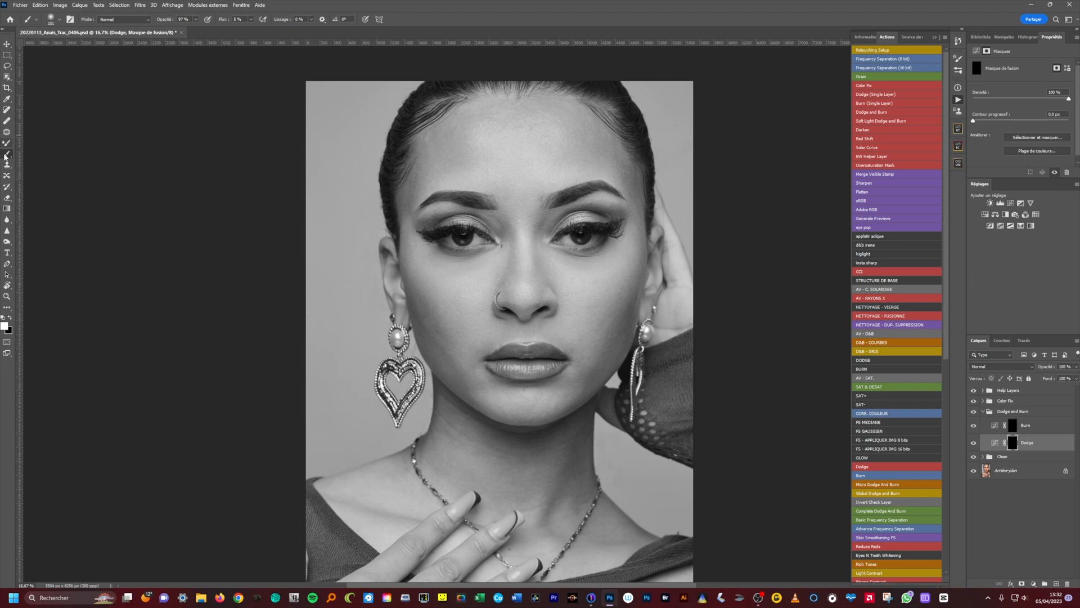
Choose the QDP DB Standard brush preset from the QDP Pinceaux Basics set
left_click(59, 20)
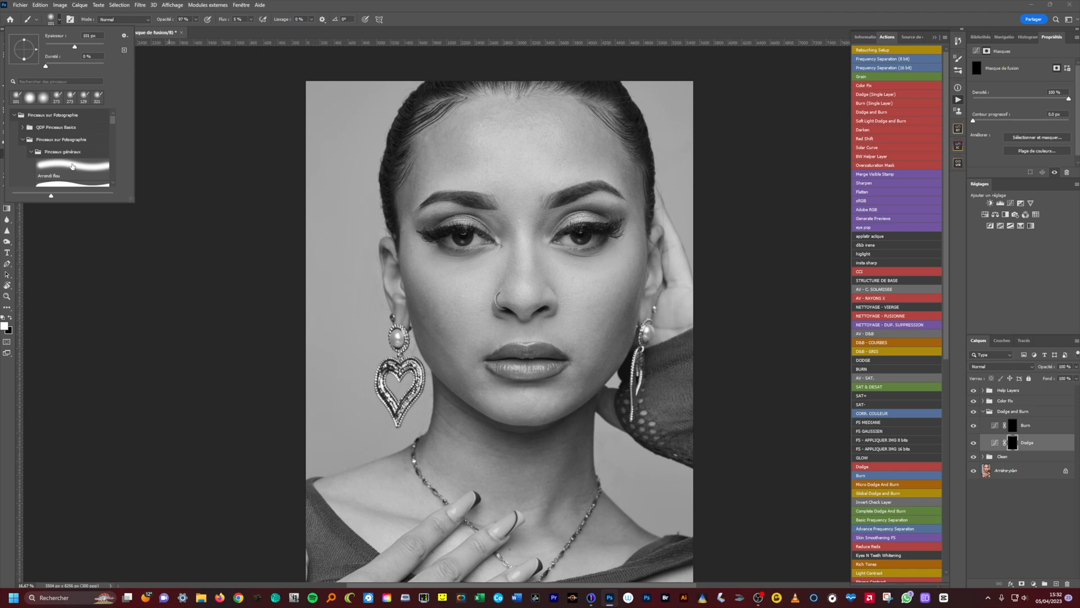
left_click(23, 128)
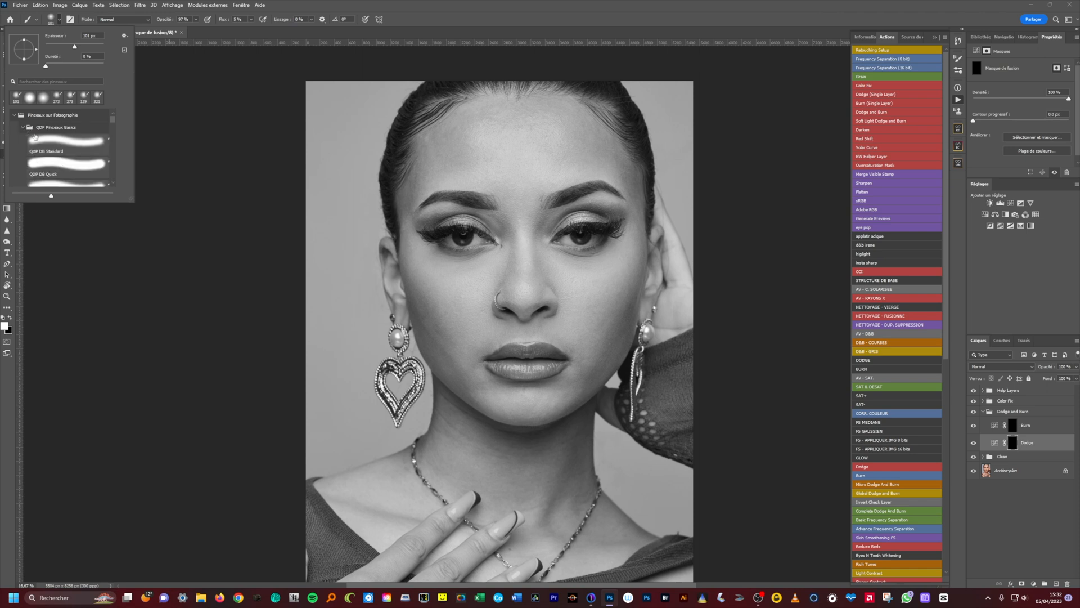
double_click(59, 143)
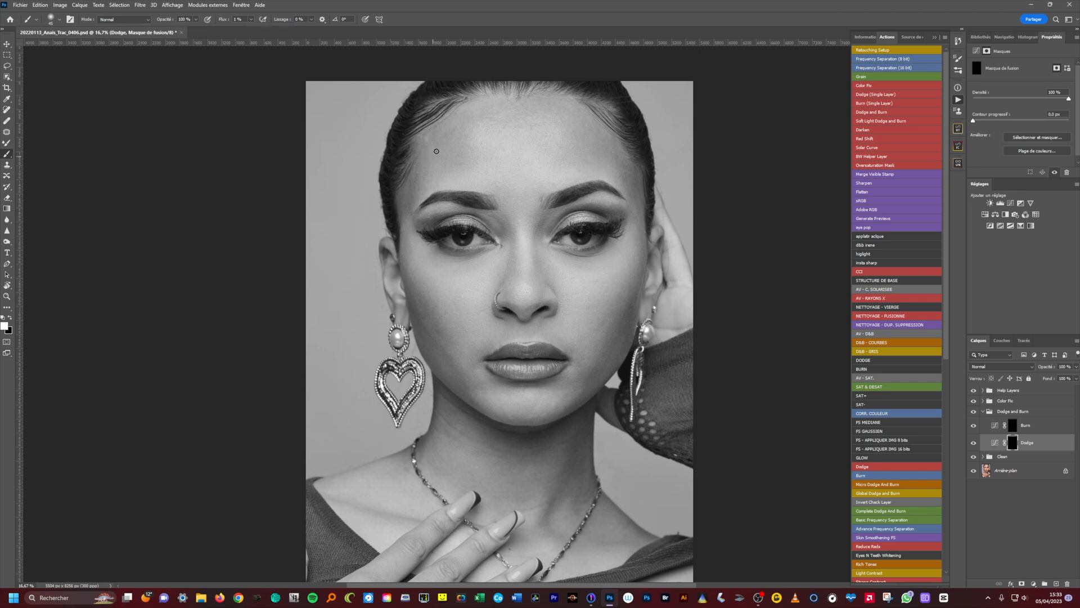
scroll(431, 150, "up", 1)
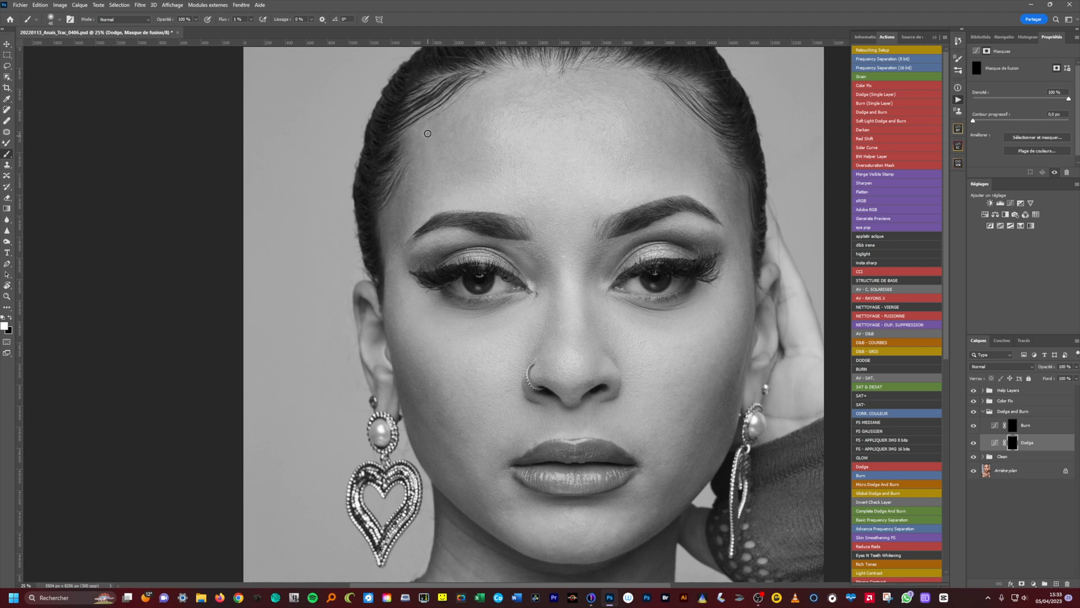
scroll(430, 143, "down", 1)
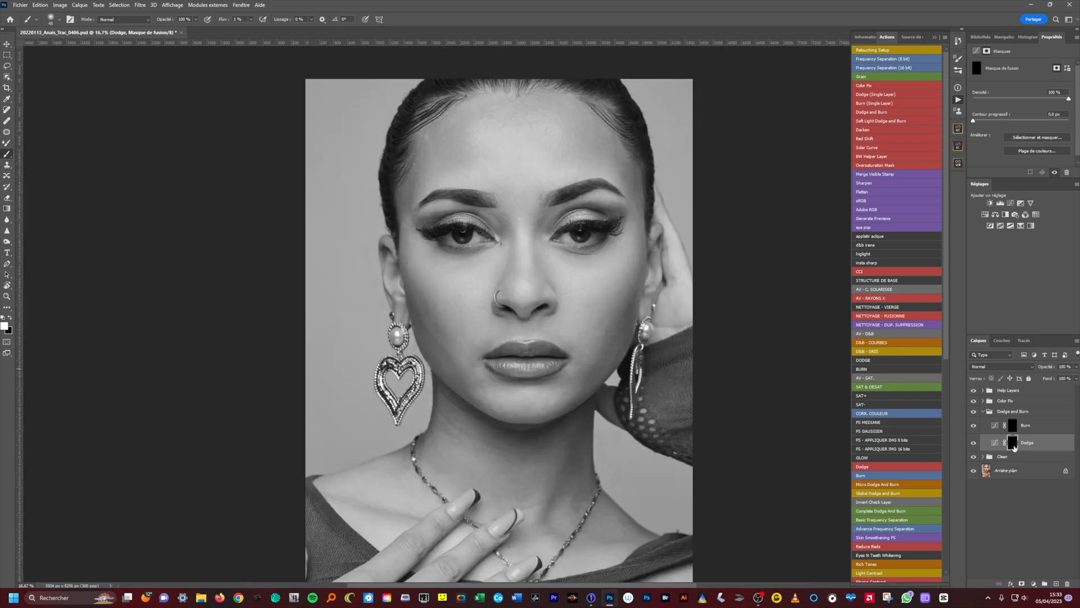
Rotate the canvas view clockwise until the face lies sideways, and frame the face and forehead for brush work
left_click(1013, 426)
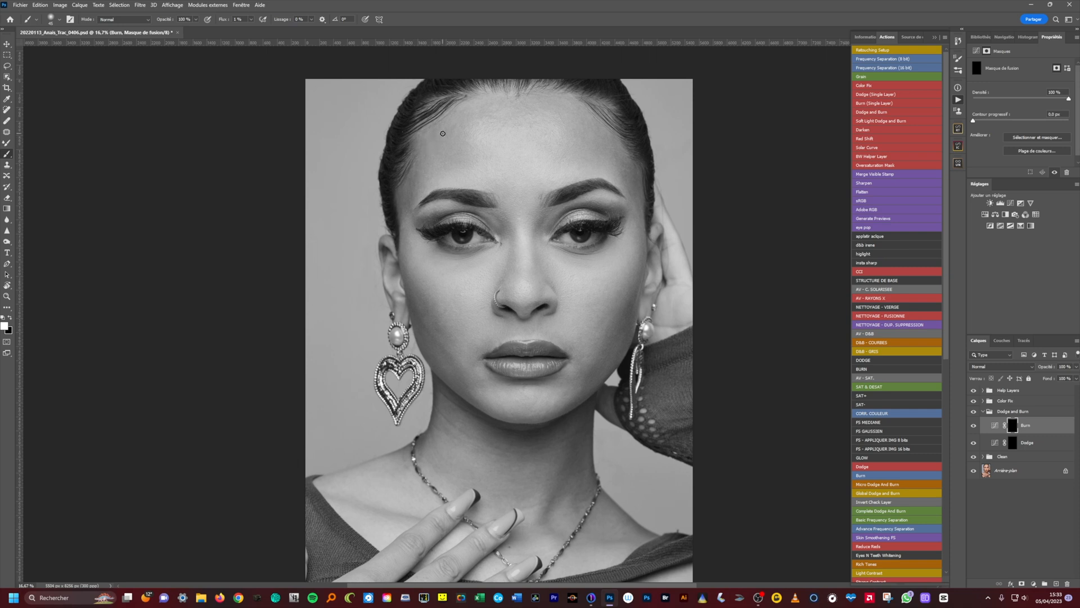
key("ctrl+minus")
key("ctrl+minus")
right_click(440, 177, "ctrl")
left_click(456, 152)
key("ctrl+plus")
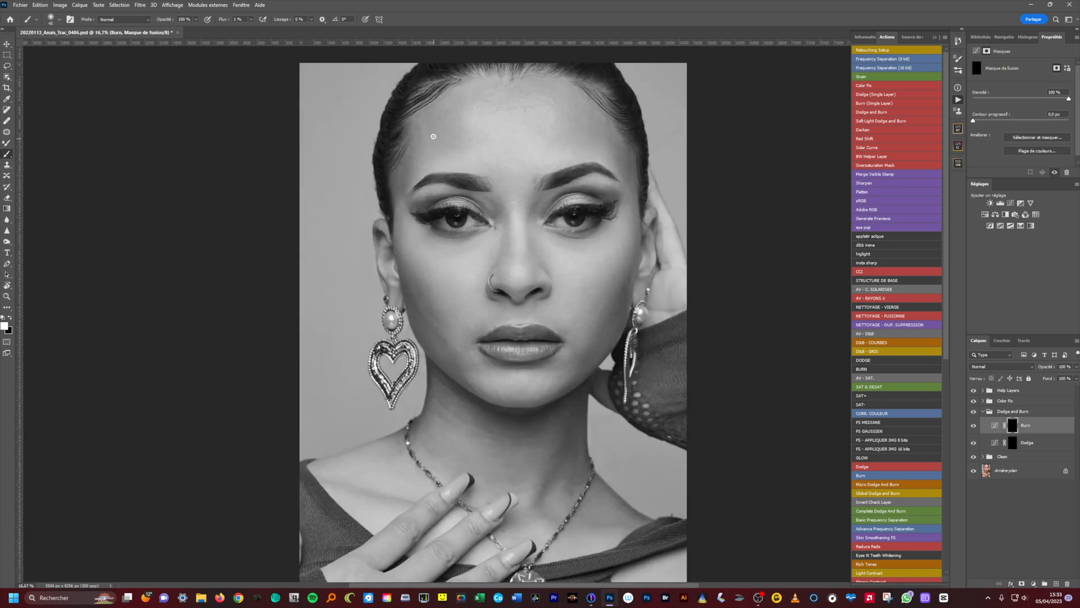
key("r")
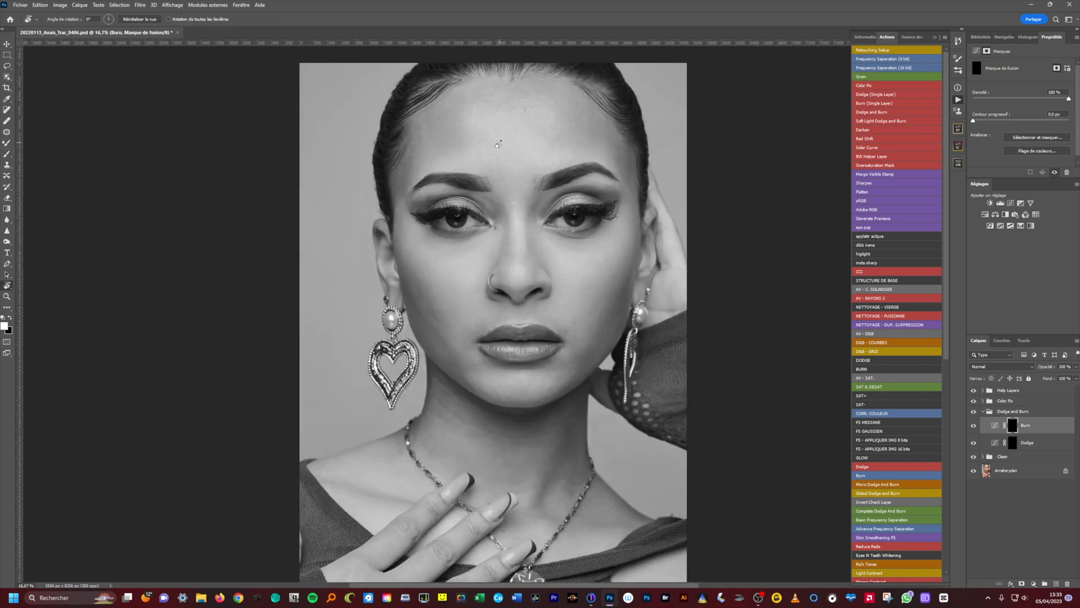
mouse_move(508, 135)
left_mouse_down()
mouse_move(548, 191)
mouse_move(581, 294)
mouse_move(503, 367)
mouse_move(491, 339)
mouse_move(507, 309)
left_mouse_up()
key("b")
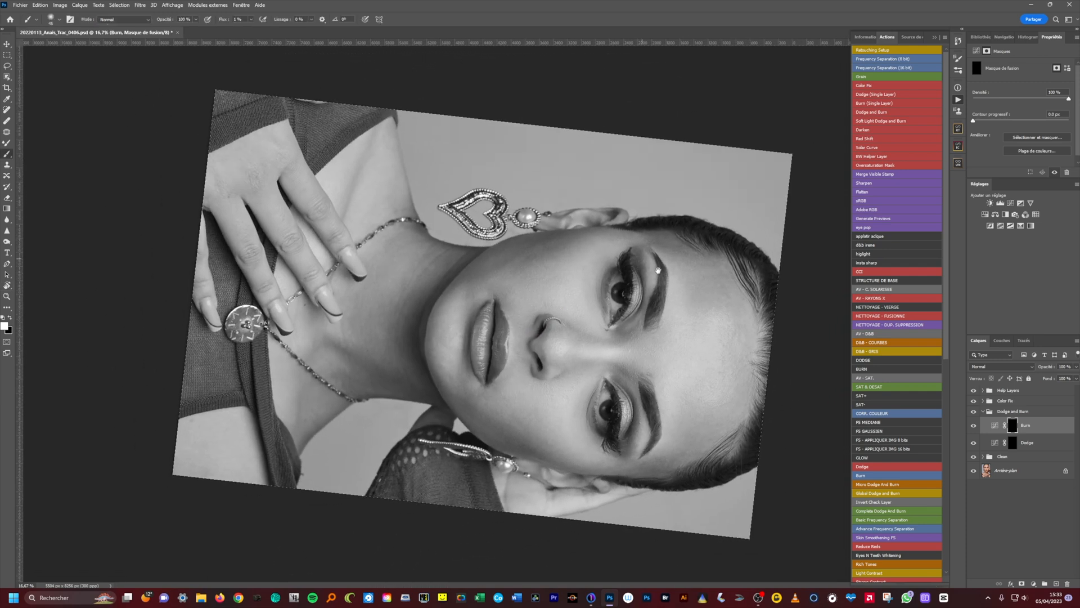
scroll(687, 293, "up", 1)
left_click_drag(724, 315, 569, 268)
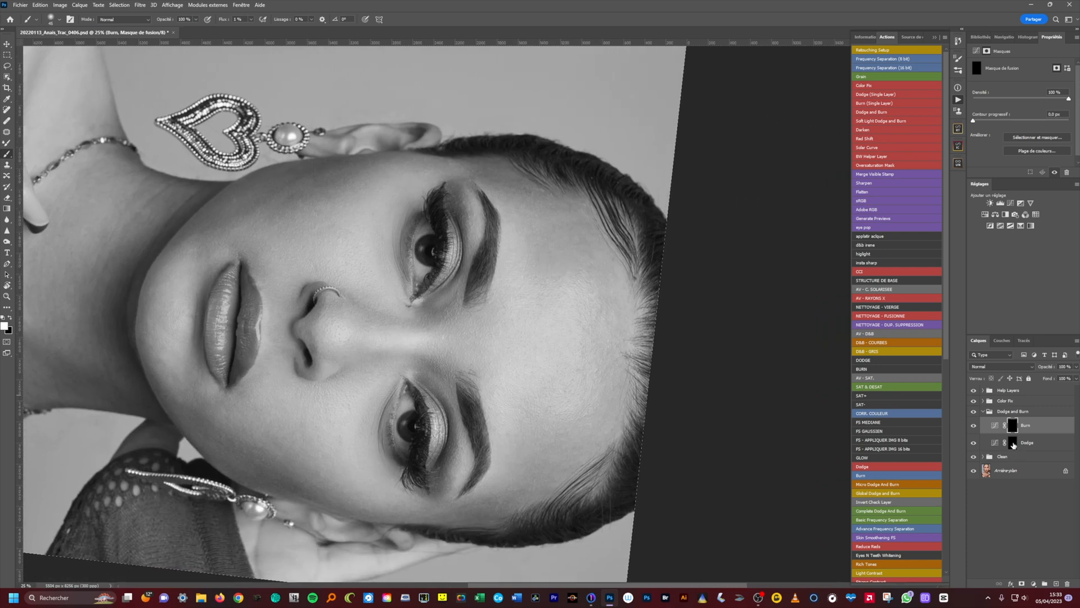
Paint on the Dodge mask with a soft white brush to lighten the darker patches of the forehead near the hairline
left_click(1013, 444)
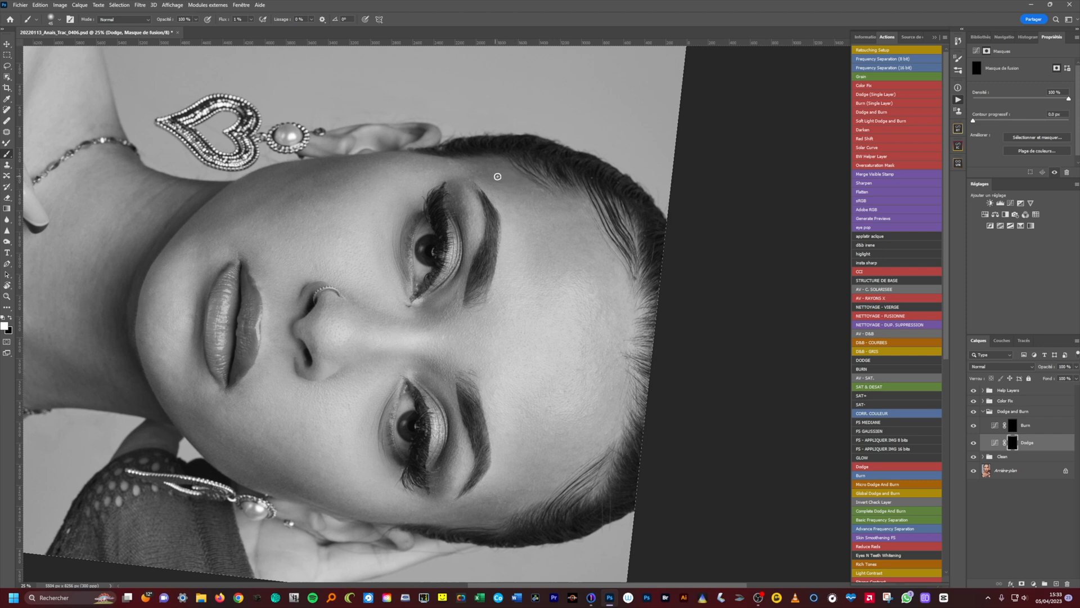
left_click_drag(523, 186, 530, 185)
scroll(574, 414, "down", 5)
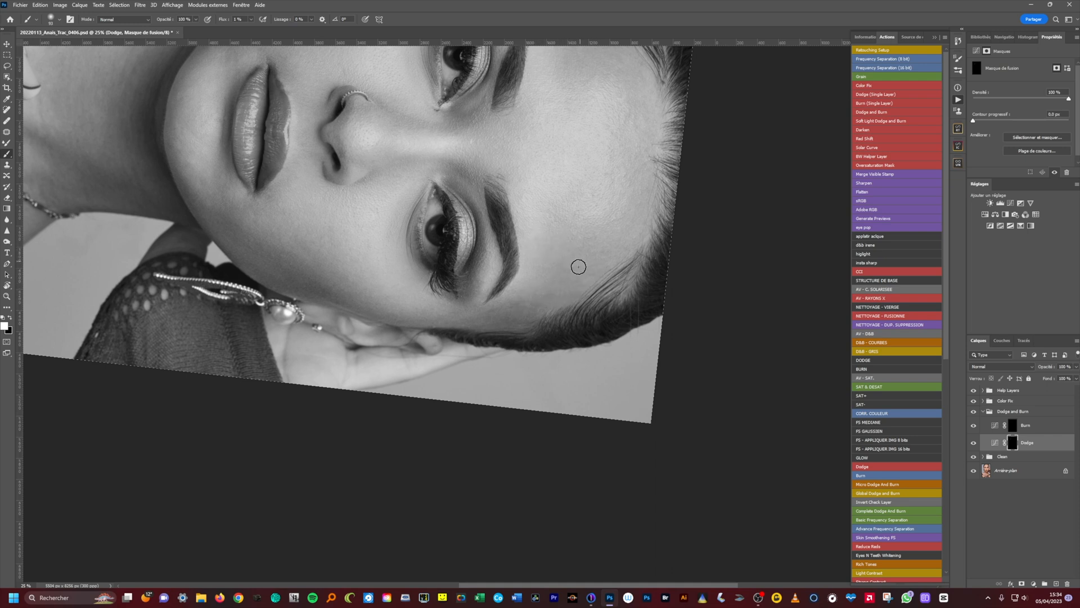
left_click_drag(619, 254, 541, 343)
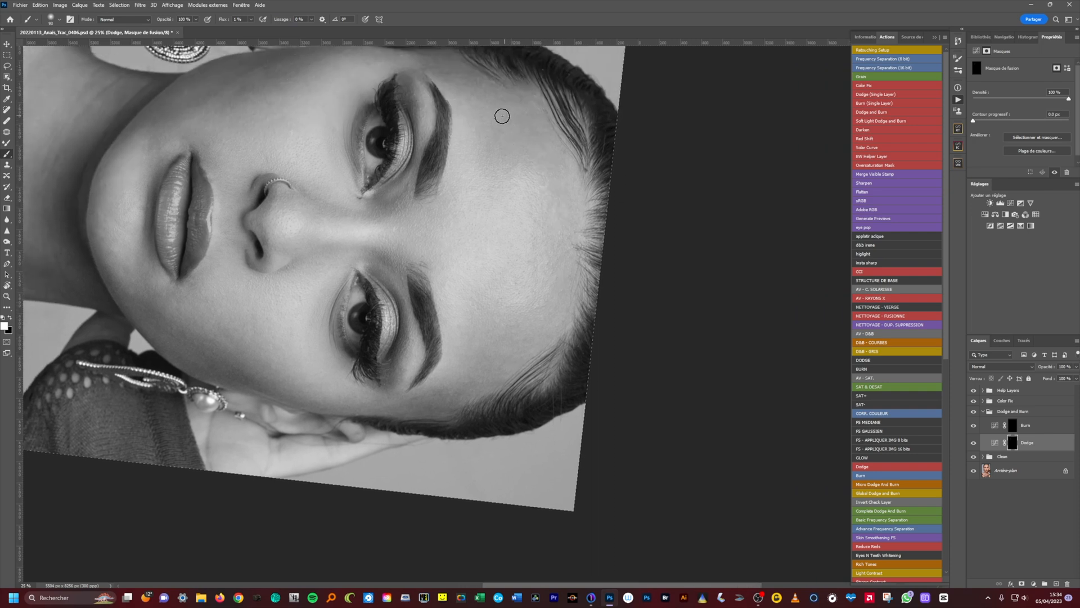
left_click_drag(522, 151, 524, 207)
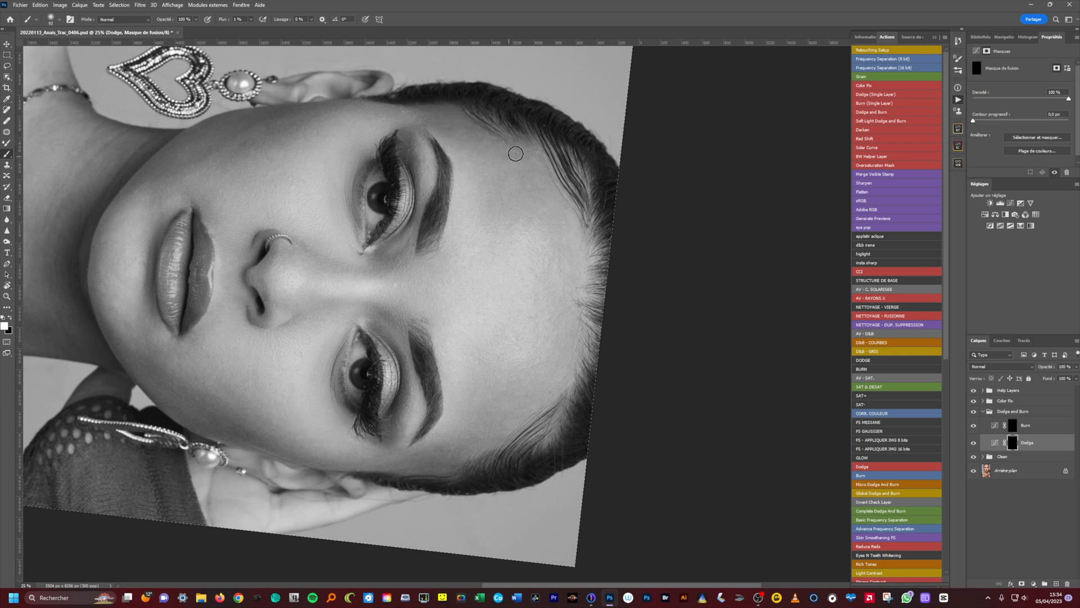
Lighten the shadowed skin at the right temple near the hairline by painting on the Dodge mask
left_click(1004, 425)
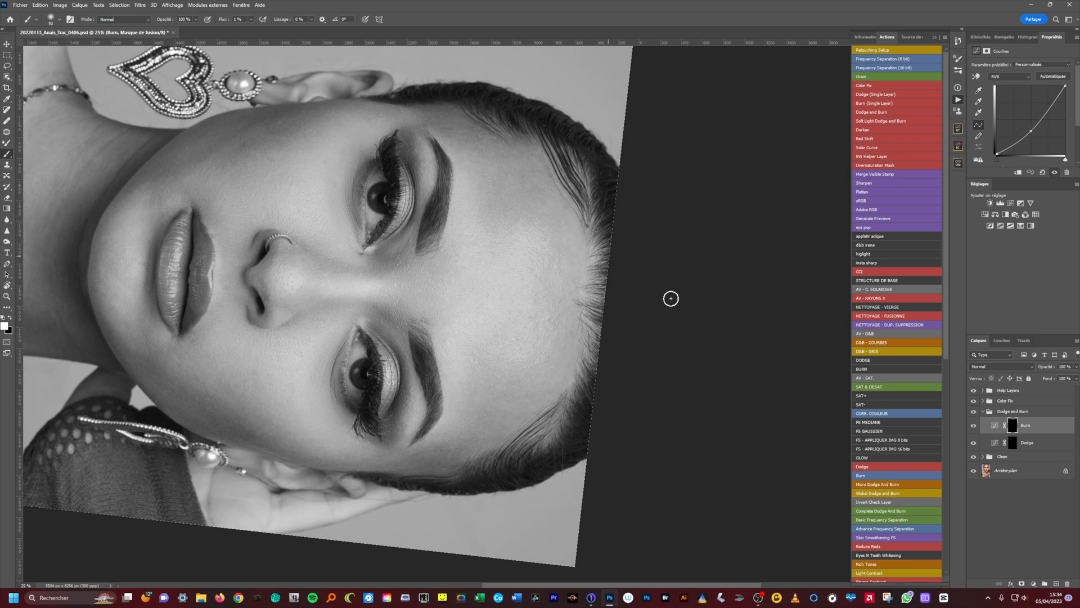
left_click(1013, 442)
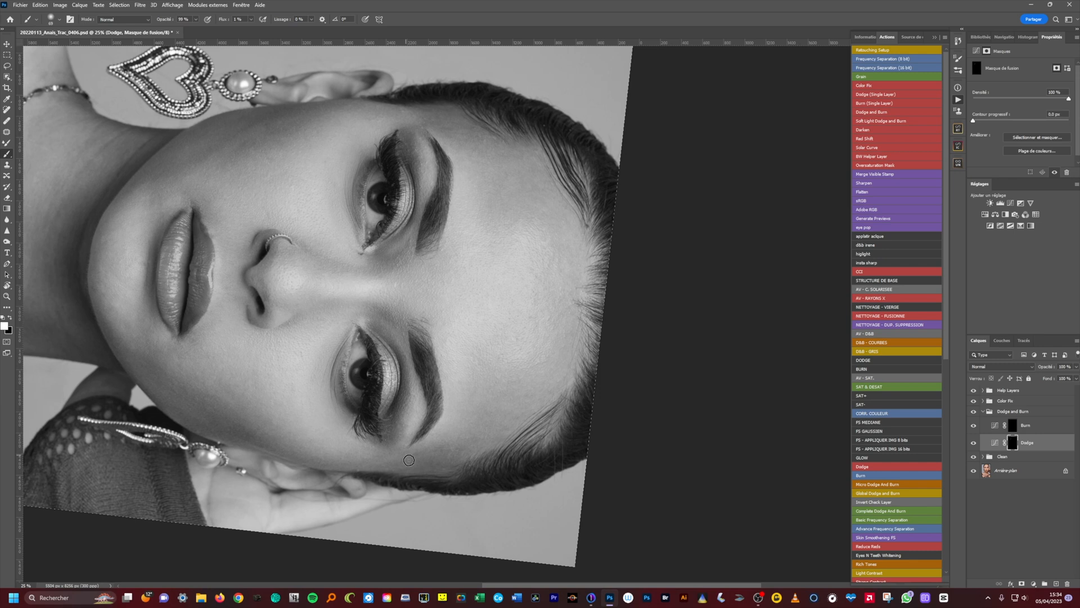
left_click_drag(475, 444, 484, 441)
left_click_drag(273, 327, 509, 193)
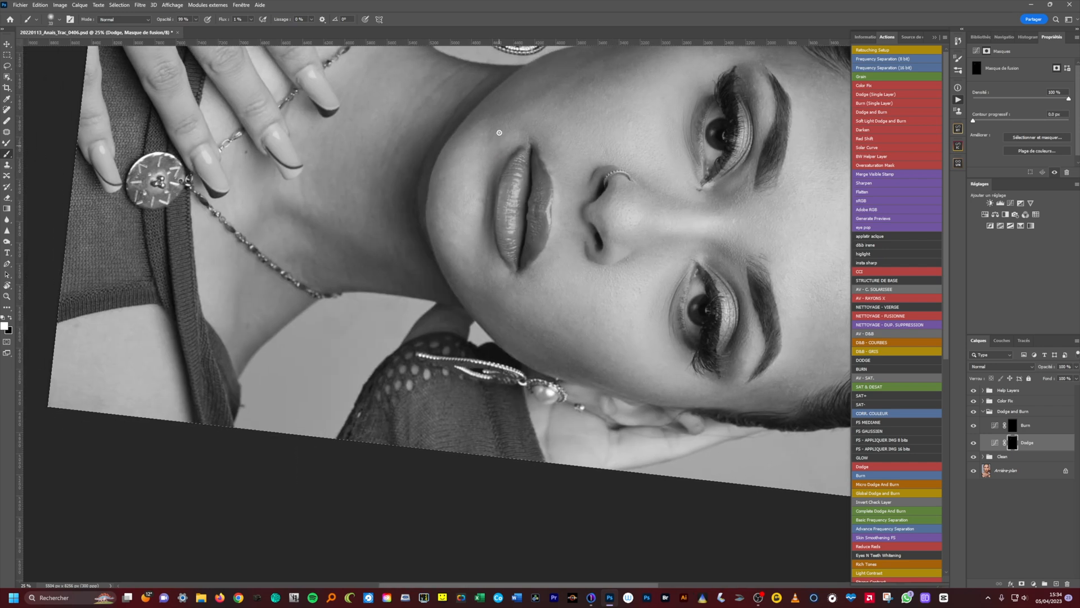
Lighten the darker patches around the mouth and chin and on the left cheek on the Dodge mask
mouse_move(498, 145)
left_mouse_down()
mouse_move(528, 129)
mouse_move(551, 157)
mouse_move(550, 131)
mouse_move(553, 169)
mouse_move(566, 164)
mouse_move(551, 180)
mouse_move(569, 214)
mouse_move(553, 265)
mouse_move(550, 254)
mouse_move(534, 272)
mouse_move(543, 274)
mouse_move(527, 272)
mouse_move(525, 283)
mouse_move(538, 284)
mouse_move(490, 277)
mouse_move(515, 289)
left_mouse_up()
left_click_drag(596, 322, 576, 469)
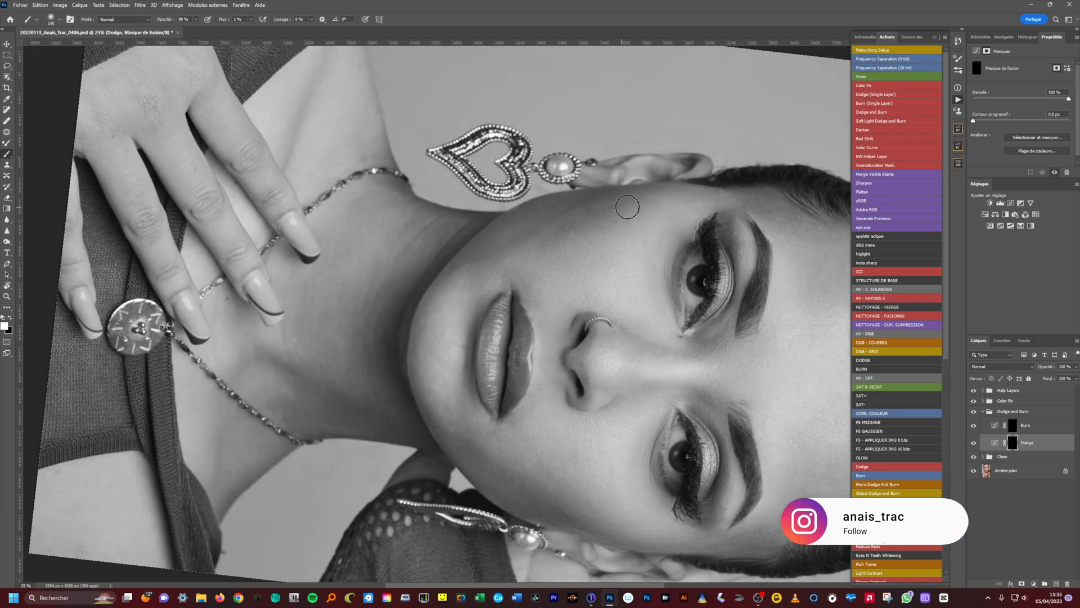
left_click_drag(564, 243, 559, 243)
left_click_drag(577, 491, 593, 326)
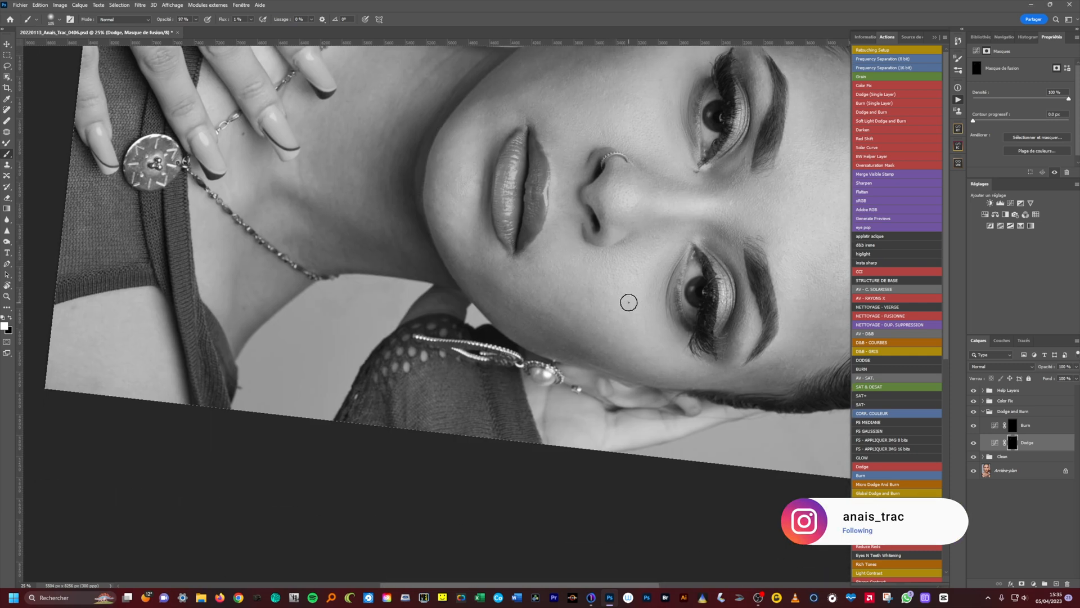
Rotate the canvas view back to nearly upright and select the Burn layer's mask
scroll(518, 273, "down", 2)
key("r")
left_click_drag(517, 273, 427, 281)
left_click(1012, 425)
scroll(558, 287, "up", 2)
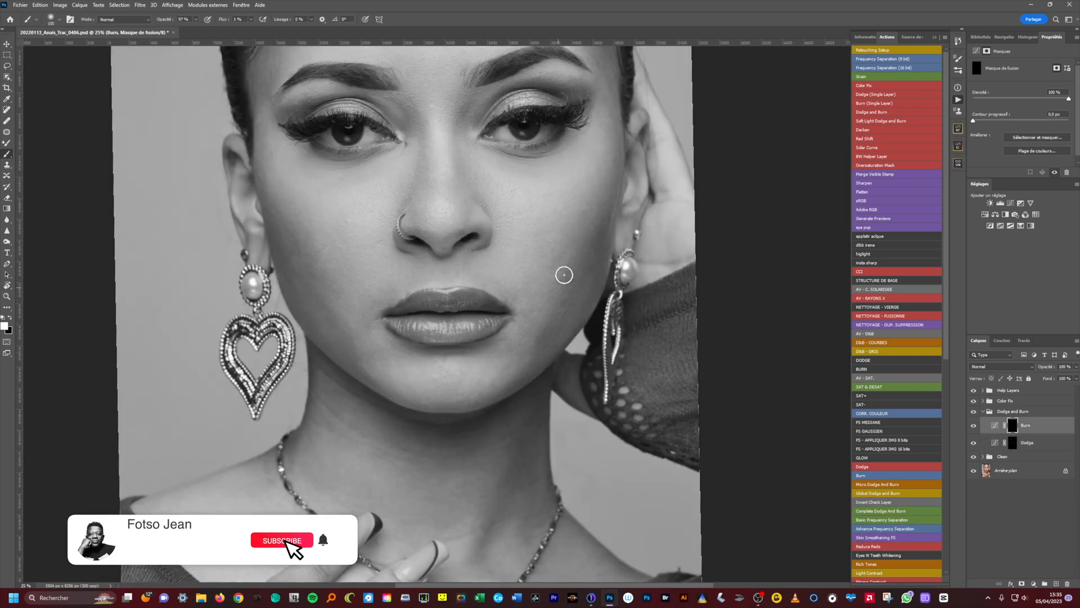
Lighten remaining darker patches of the lower face by painting on the Dodge mask, and switch to the Burn layer's mask
left_click(1013, 443)
left_click_drag(530, 306, 540, 306)
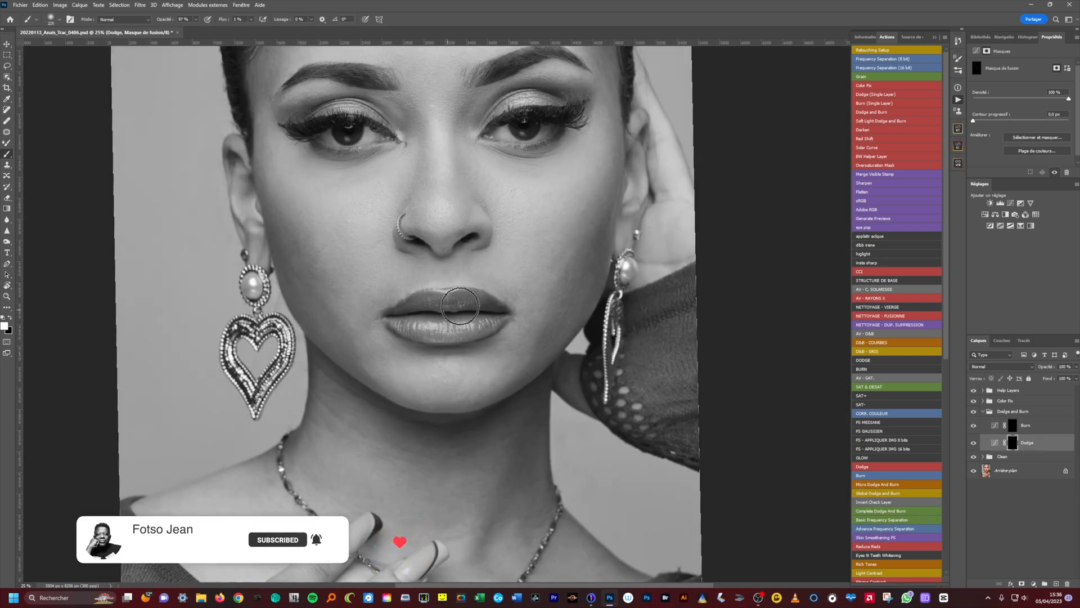
left_click_drag(461, 306, 492, 380)
scroll(558, 294, "down", 2)
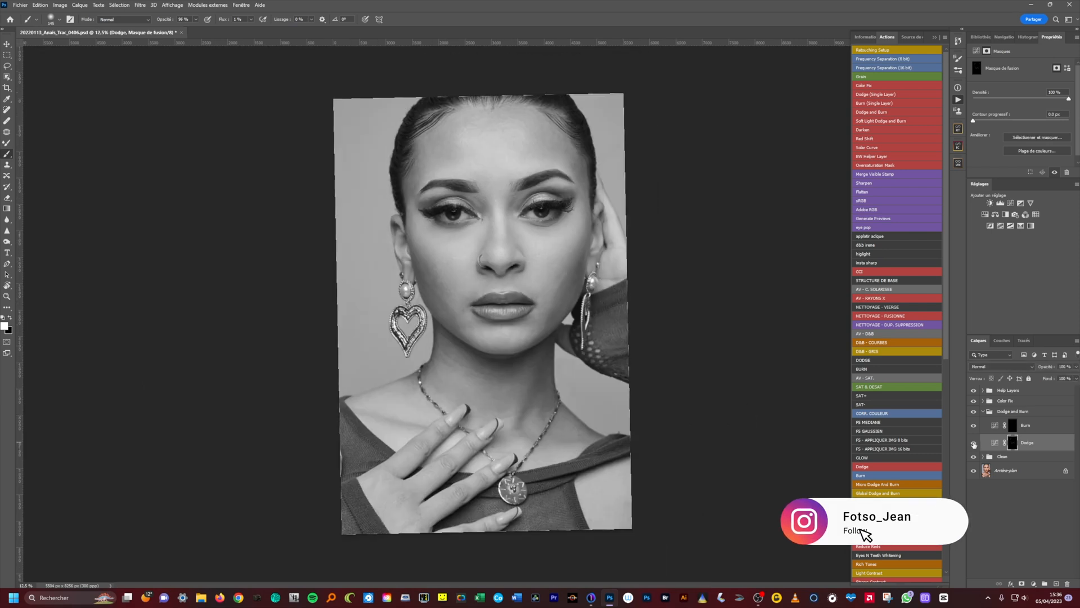
left_click_drag(498, 203, 510, 203)
left_click(1013, 426)
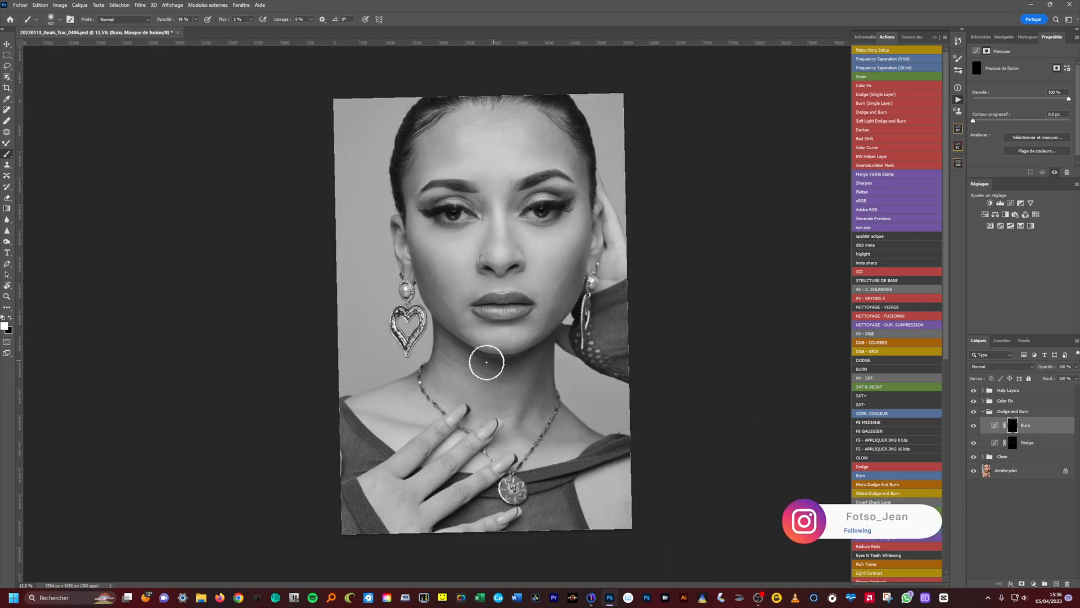
Hide the Help Layers group to show the photo in colour, and expand the Color Fix and Dodge and Burn groups
left_click(982, 411)
left_click(982, 401)
left_click(974, 390)
left_click(982, 446)
left_click(974, 461)
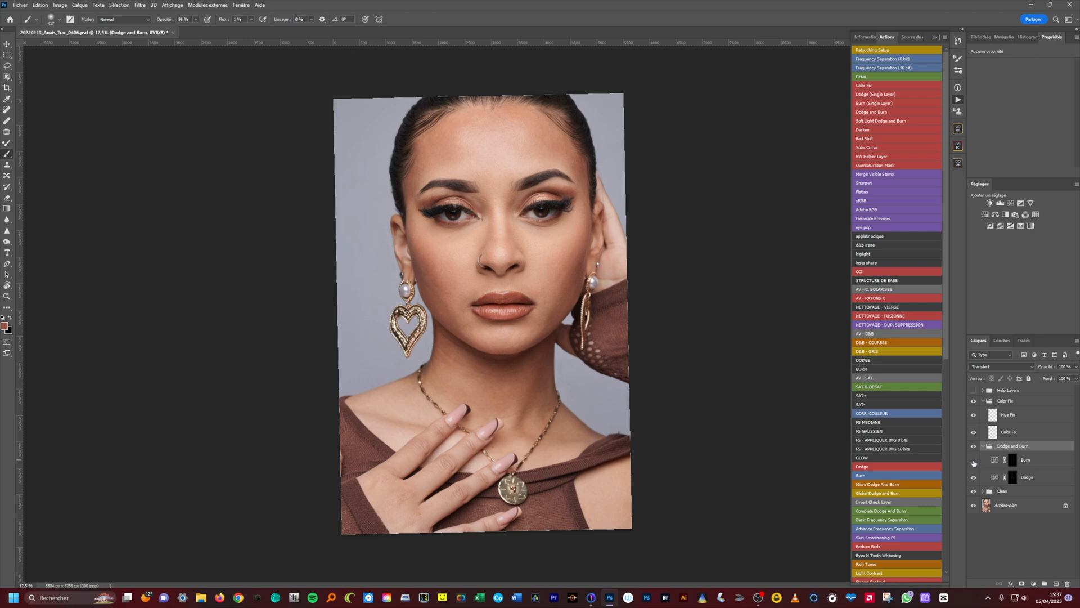
Reset the painting colours to white over black and lighten the cheek beside the right earring on the Dodge mask
left_click(2, 318)
left_click(10, 317)
left_click(1013, 477)
mouse_move(578, 295)
left_mouse_down()
mouse_move(566, 295)
mouse_move(563, 275)
left_mouse_up()
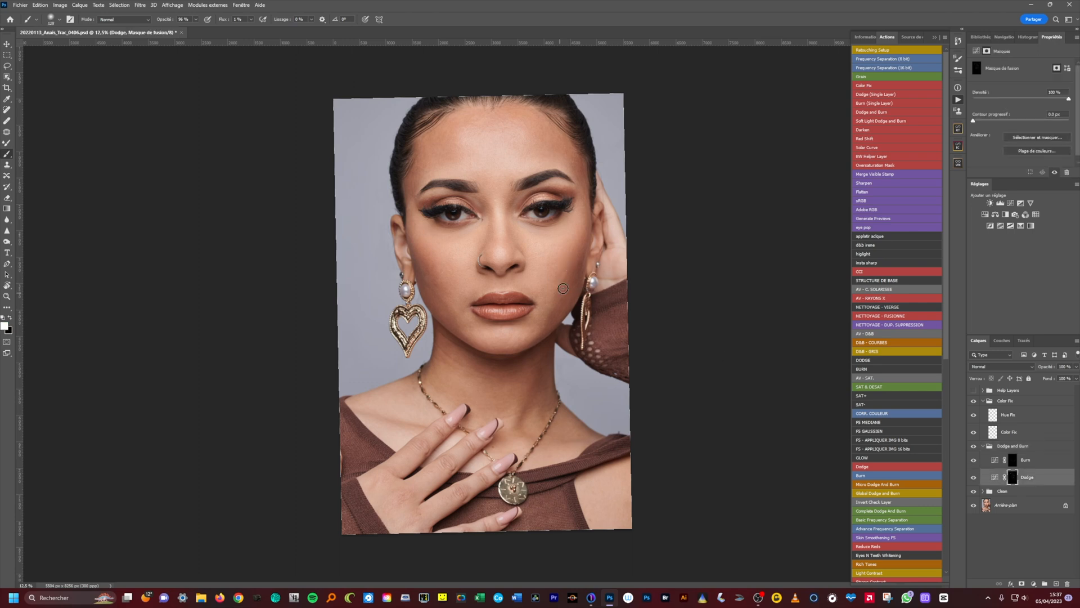
left_click(1012, 459)
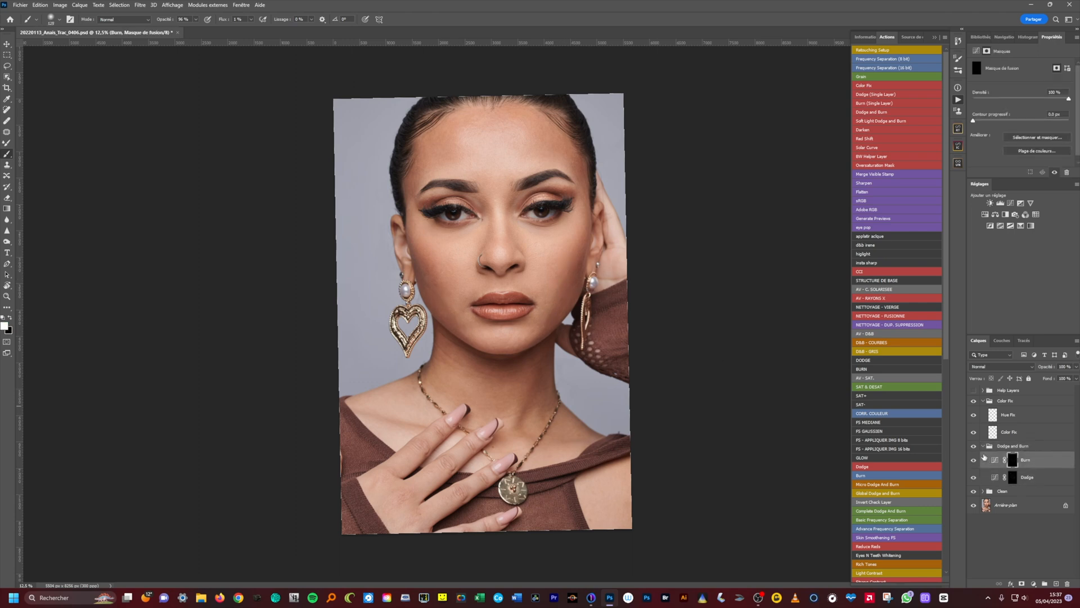
Collapse the Dodge and Burn and Color Fix groups and compare the portrait with and without the Dodge and Burn group
left_click(984, 446)
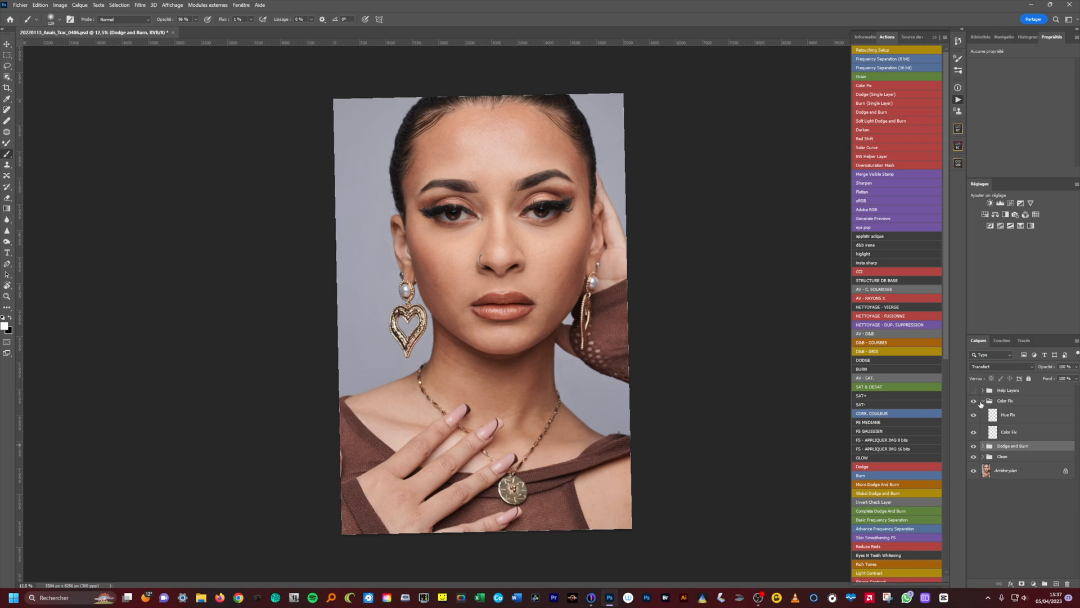
left_click(983, 401)
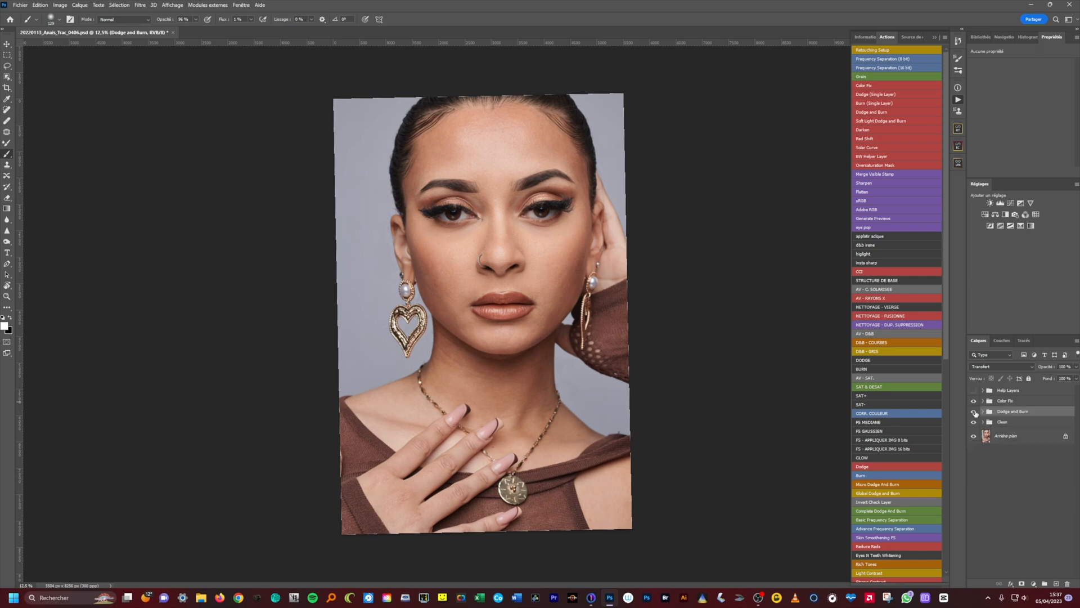
left_click(974, 411)
left_click(974, 412)
left_click(973, 414)
left_click(973, 414)
Delete the Color Fix and Help Layers groups and stamp all visible layers into a new merged layer on top
left_click(997, 401)
left_click(1006, 394, "shift")
mouse_move(1006, 394)
left_mouse_down()
mouse_move(1047, 563)
mouse_move(1065, 578)
left_mouse_up()
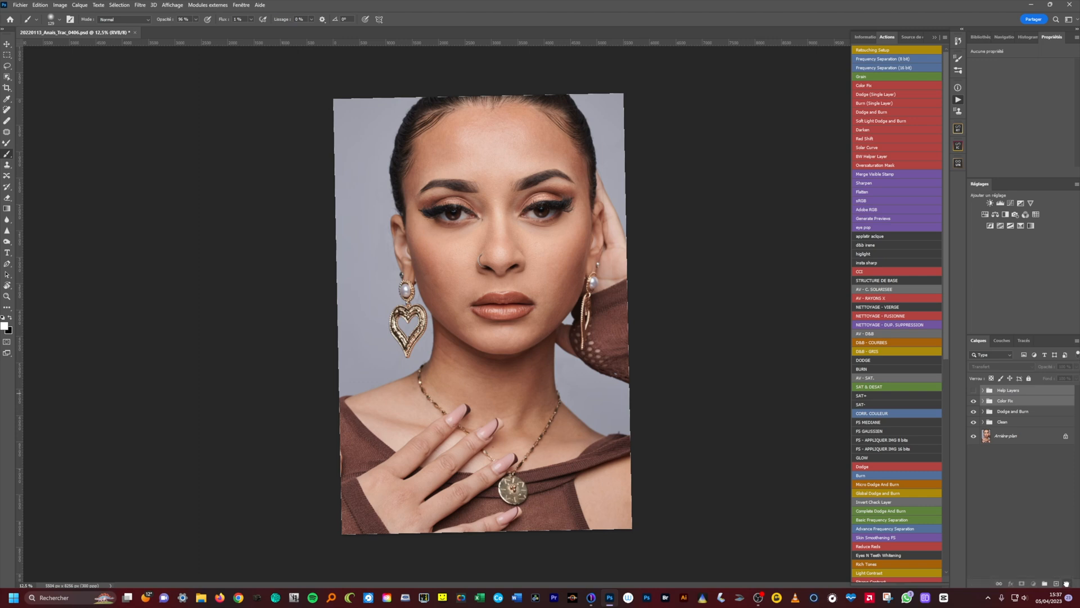
key("ctrl+alt+shift+e")
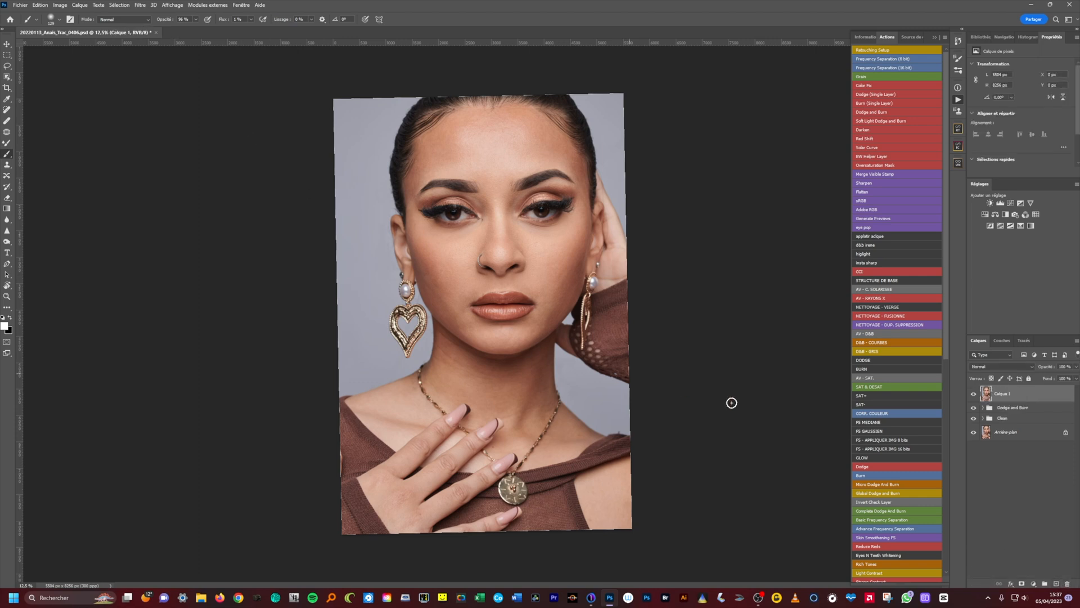
Run the Basic Frequency Separation action with a Gaussian blur radius of 9 pixels and delete the leftover merged layer
left_click(872, 517)
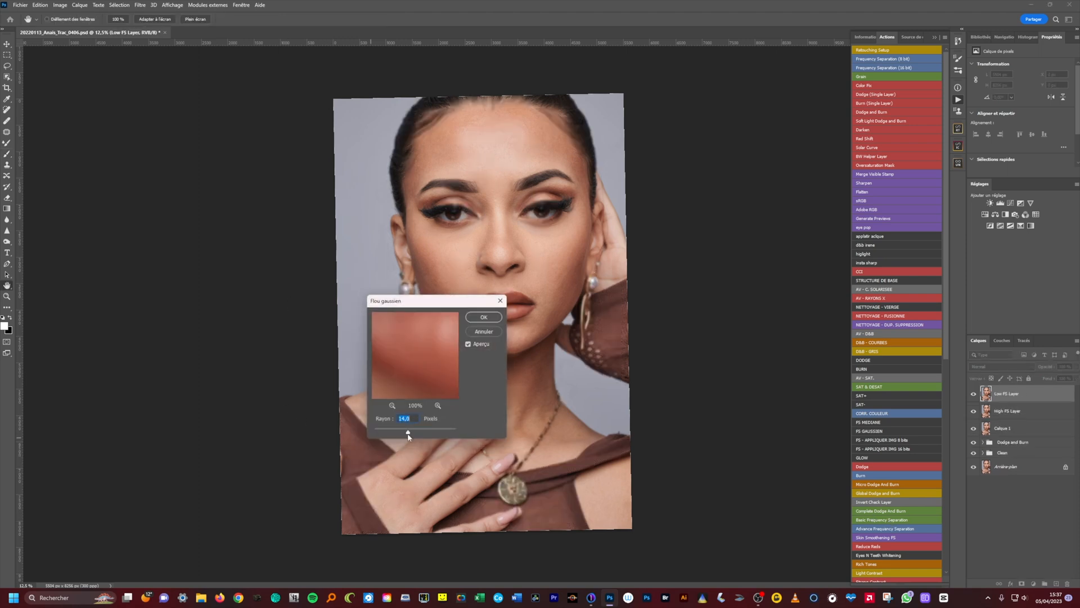
left_click_drag(407, 435, 405, 434)
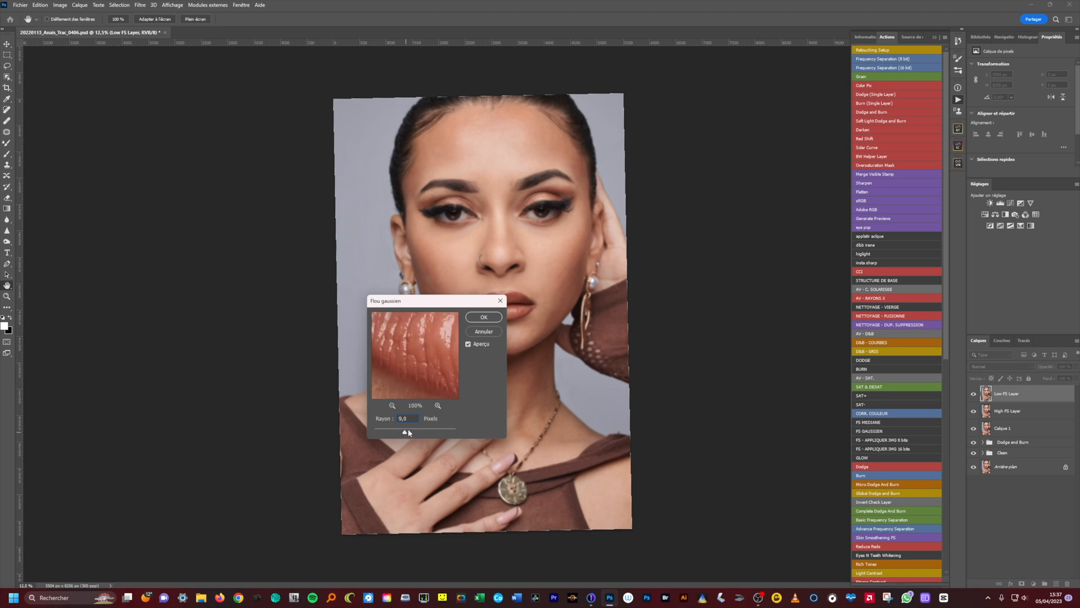
left_click(484, 317)
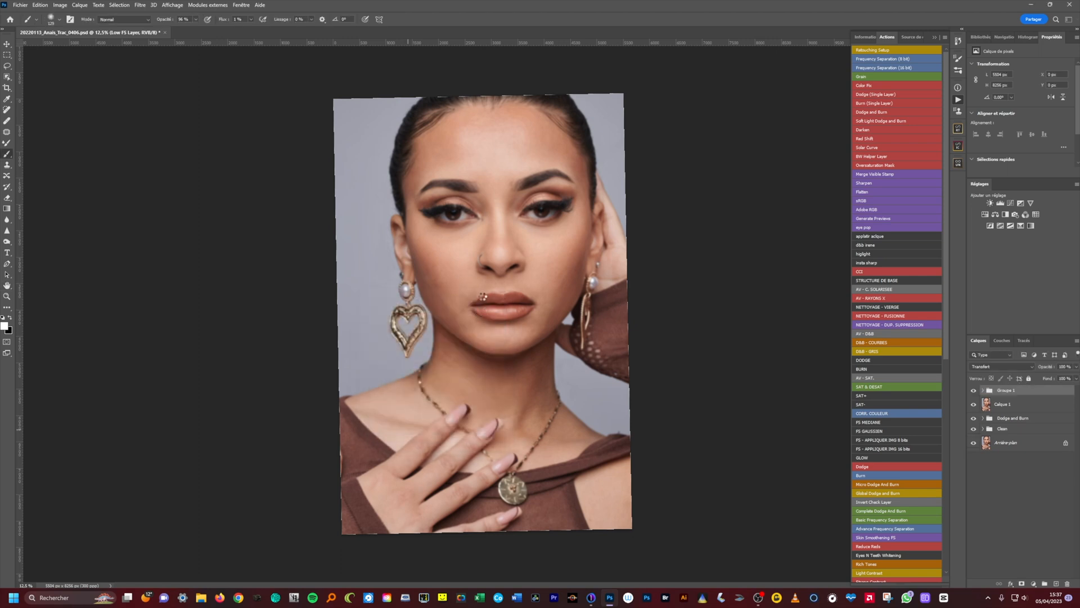
left_click_drag(986, 404, 1067, 583)
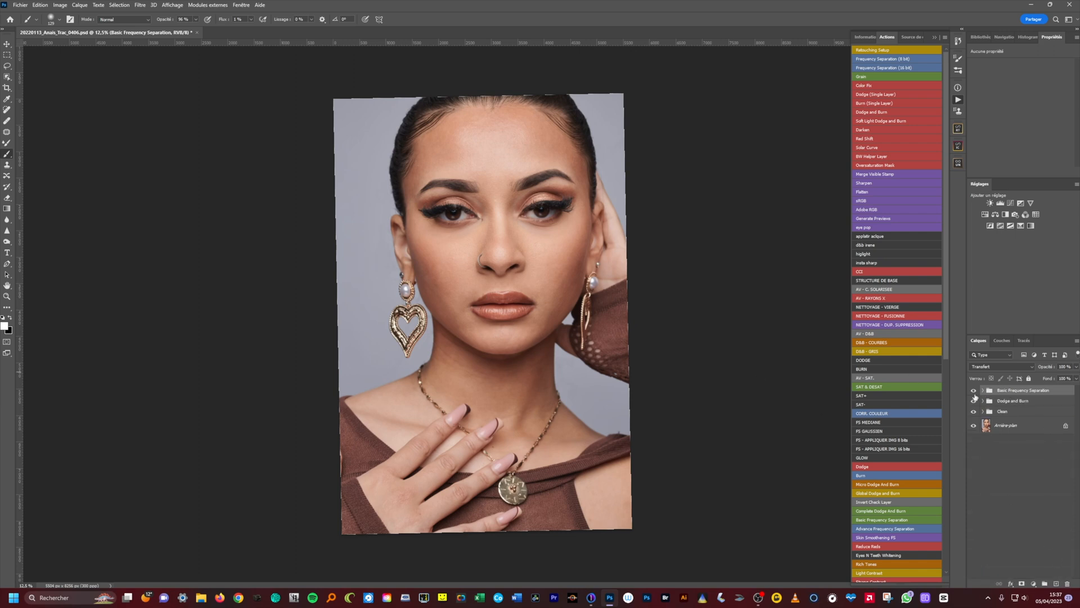
Blend the skin tones of the cheeks and around the mouth on the Low FS Layer with the Mixer Brush
left_click(983, 390)
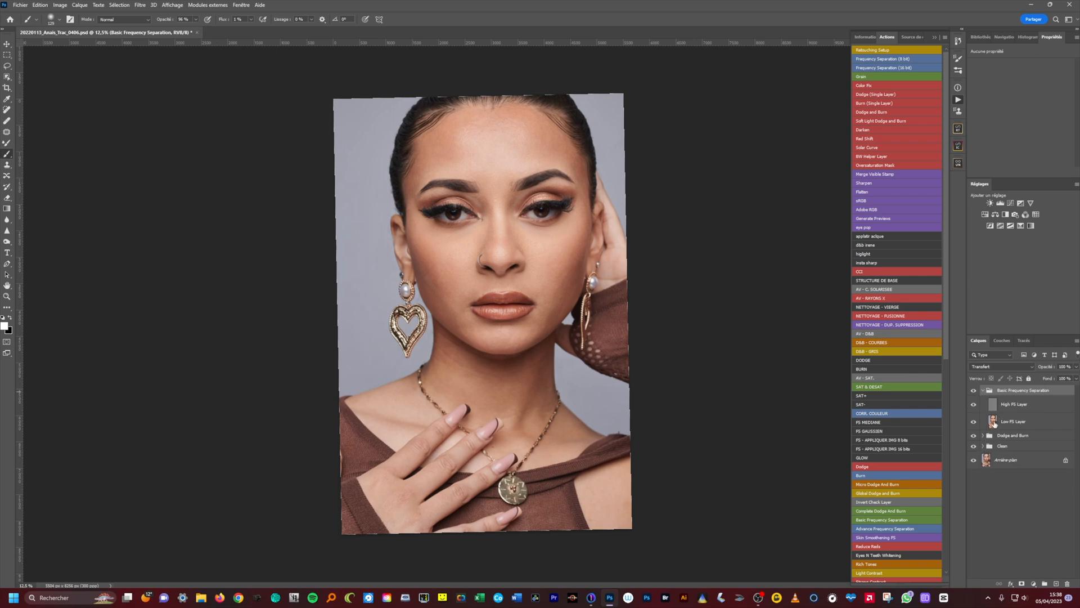
left_click(995, 424)
left_click(7, 146)
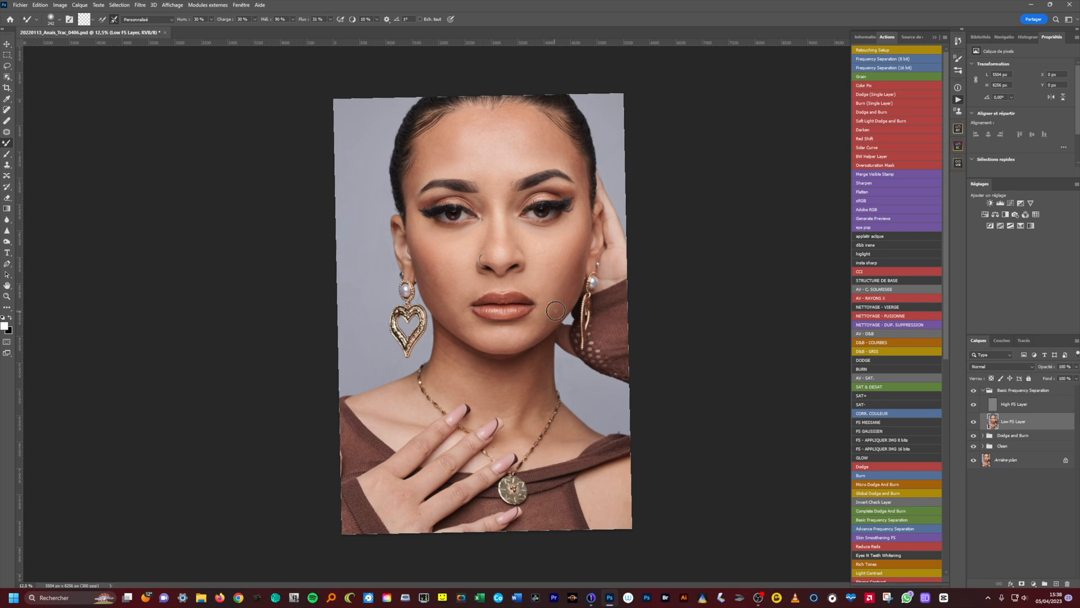
left_click(528, 325)
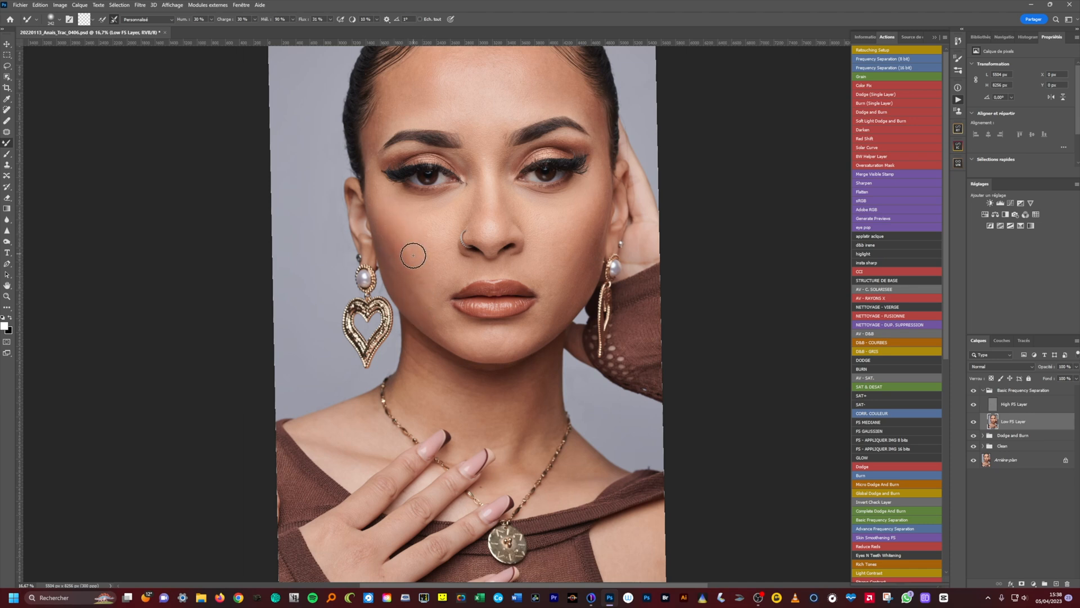
left_click_drag(442, 220, 432, 206)
left_click_drag(433, 310, 441, 310)
left_click_drag(558, 300, 546, 283)
left_click(555, 312, "alt")
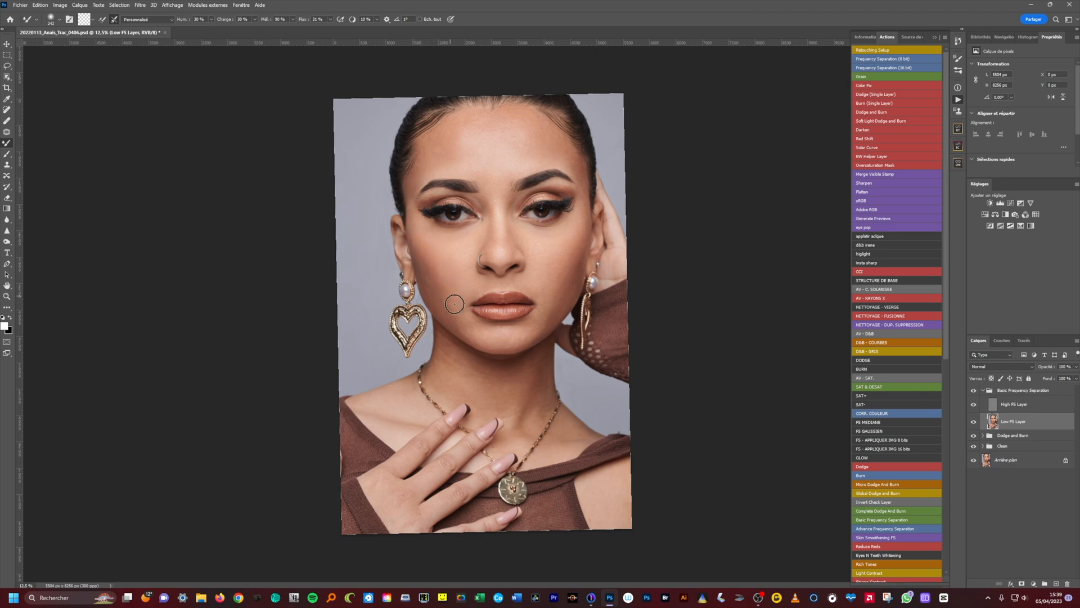
Smooth the skin tones of the chin and forehead on the Low FS Layer, enlarging the Mixer Brush for the forehead
scroll(468, 337, "up", 1)
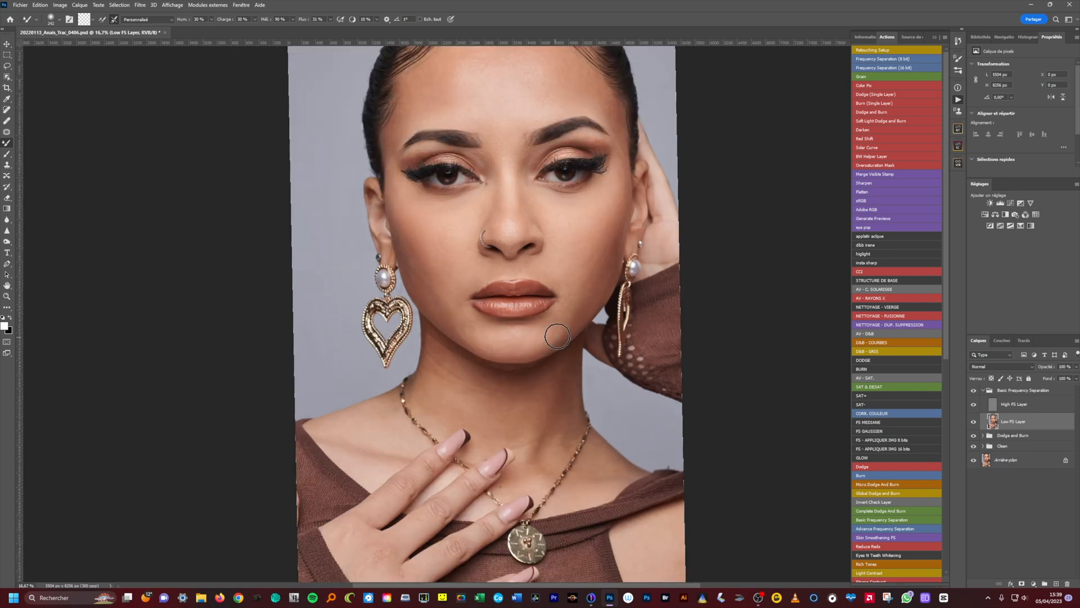
left_click_drag(561, 332, 557, 339)
key("ctrl+minus")
key("ctrl+minus")
left_click_drag(496, 201, 506, 202, "alt")
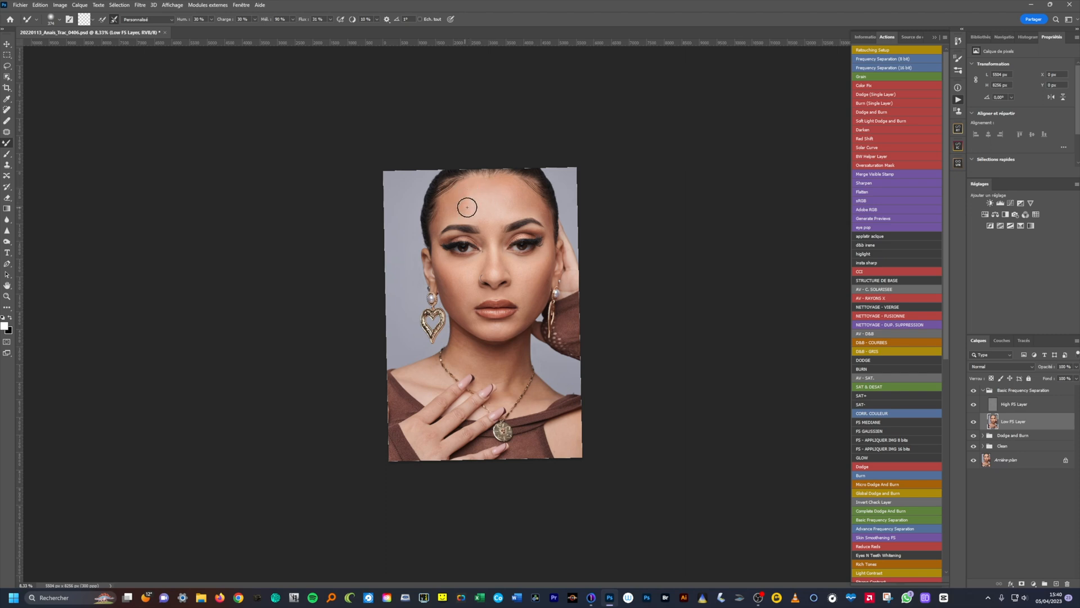
Rotate the canvas view upright and blend the skin tones of the hand on the Low FS Layer with the Mixer Brush
key("r")
left_click_drag(560, 207, 557, 208)
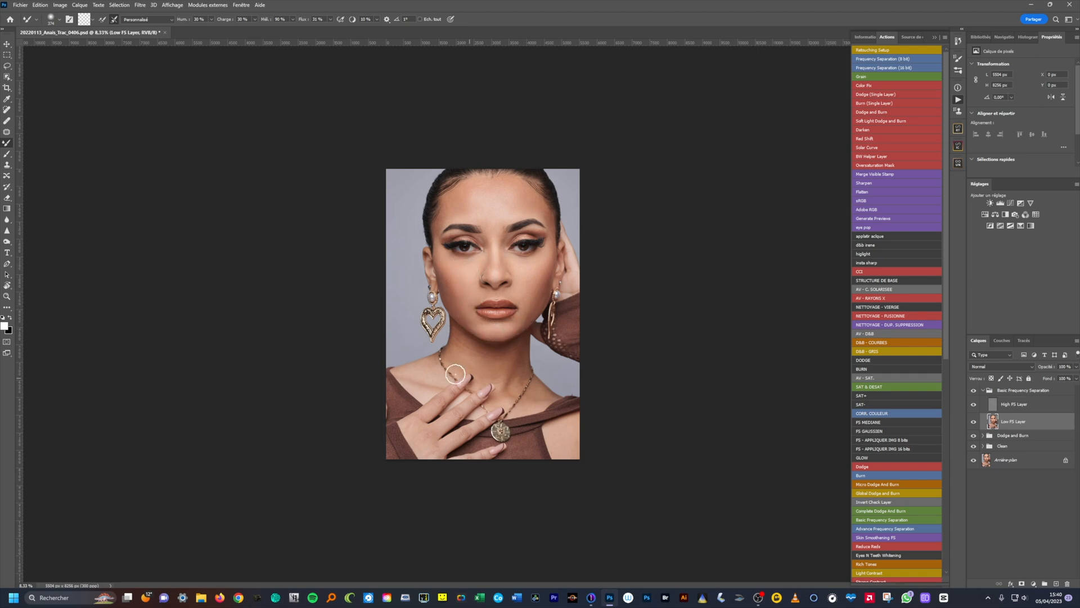
scroll(462, 369, "up", 2)
left_click_drag(473, 345, 581, 156)
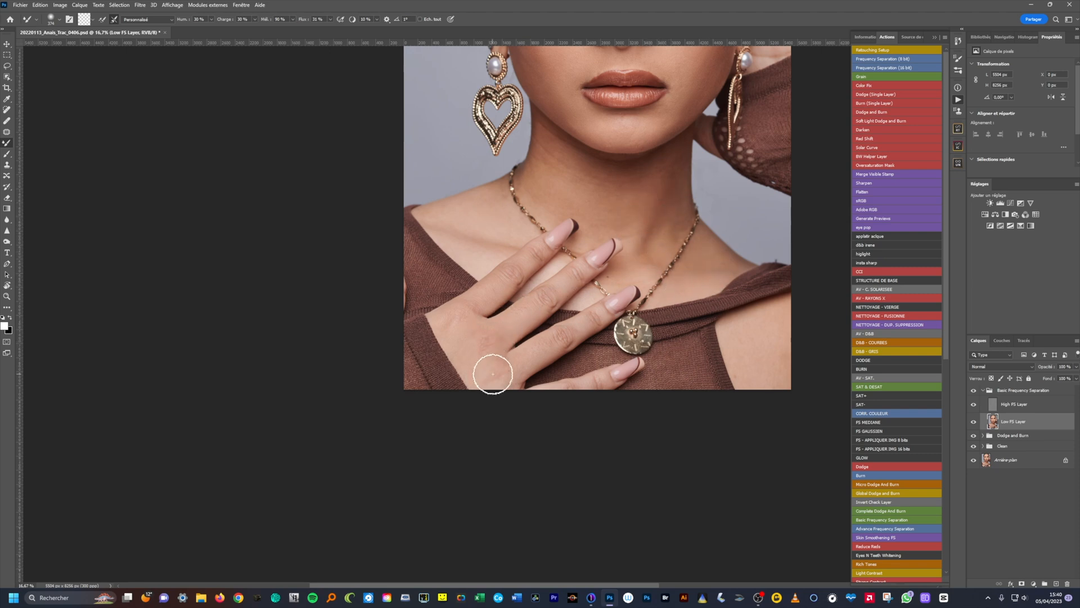
left_click_drag(491, 295, 470, 286)
left_click_drag(690, 202, 680, 354)
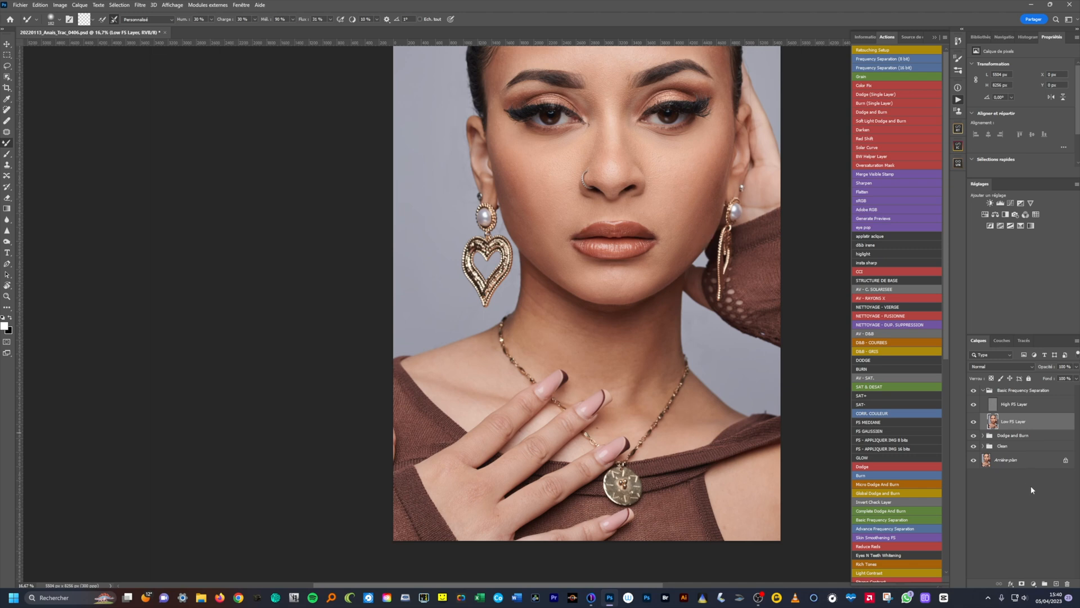
Collapse the Basic Frequency Separation group and toggle its visibility to compare the skin before and after smoothing
left_click(983, 390)
left_click(974, 391)
left_click(698, 376, "alt")
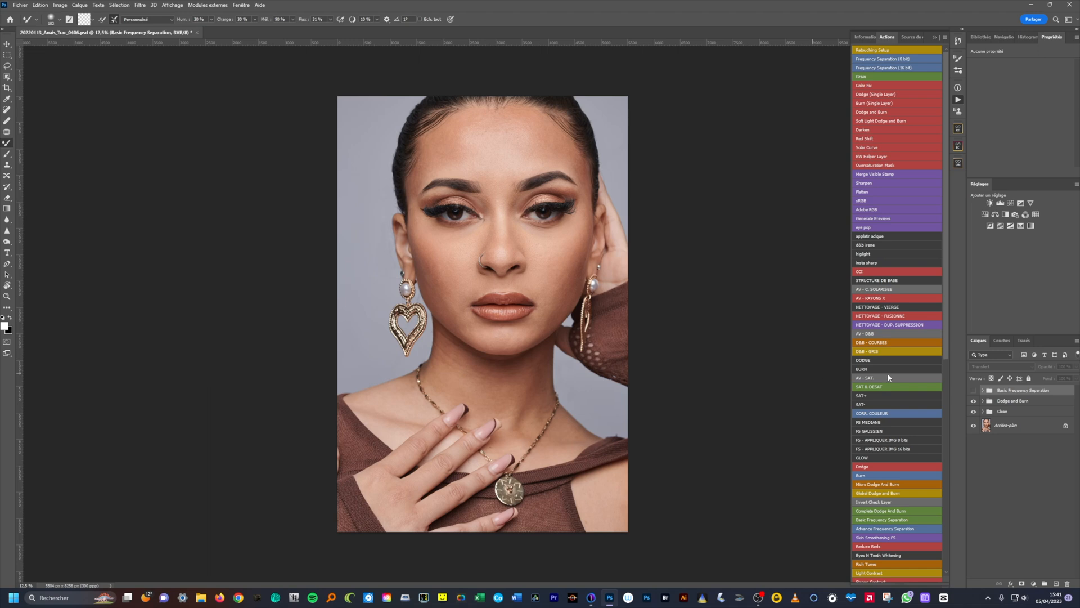
left_click(973, 390)
left_click(975, 391)
left_click(975, 391)
left_click(973, 390)
left_click(973, 391)
left_click(974, 391)
left_click(973, 392)
Create a second Dodge and Burn group with the Dodge and Burn action and target its Dodge mask with the Brush tool
left_click(879, 112)
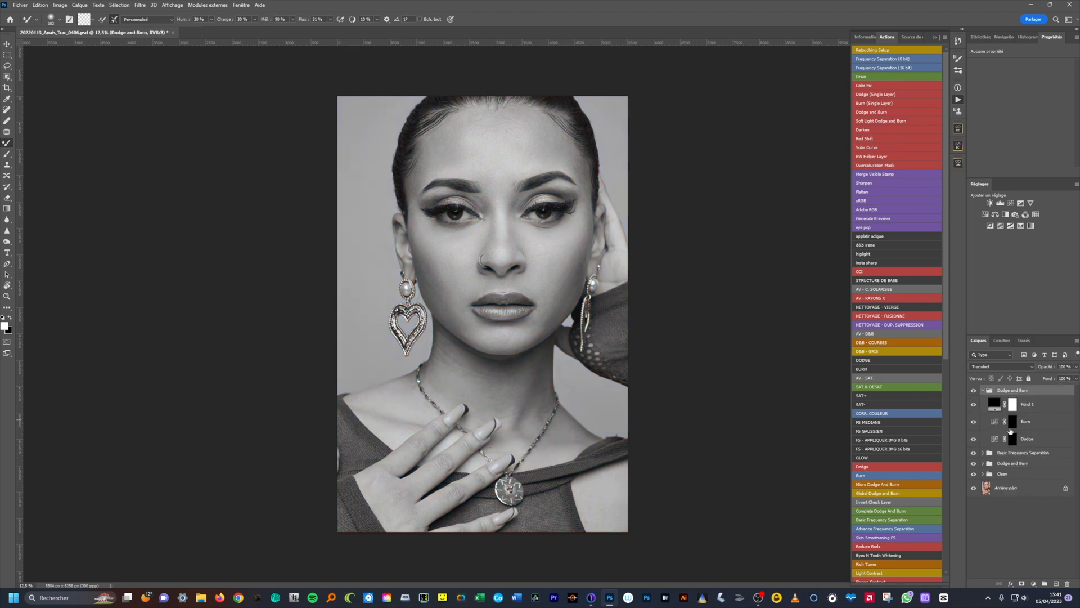
left_click(7, 155)
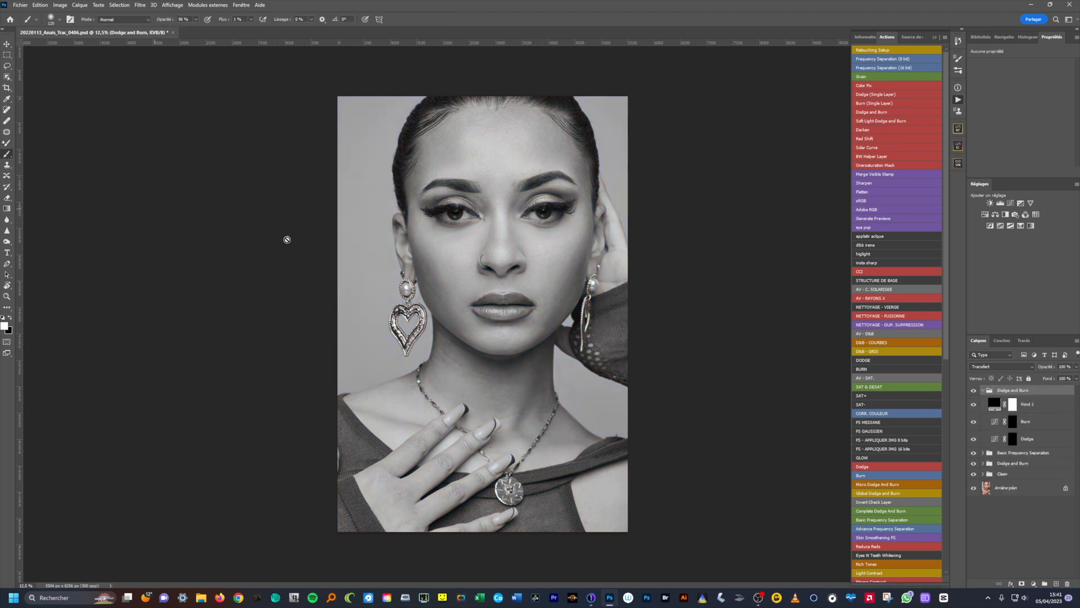
left_click(1013, 441)
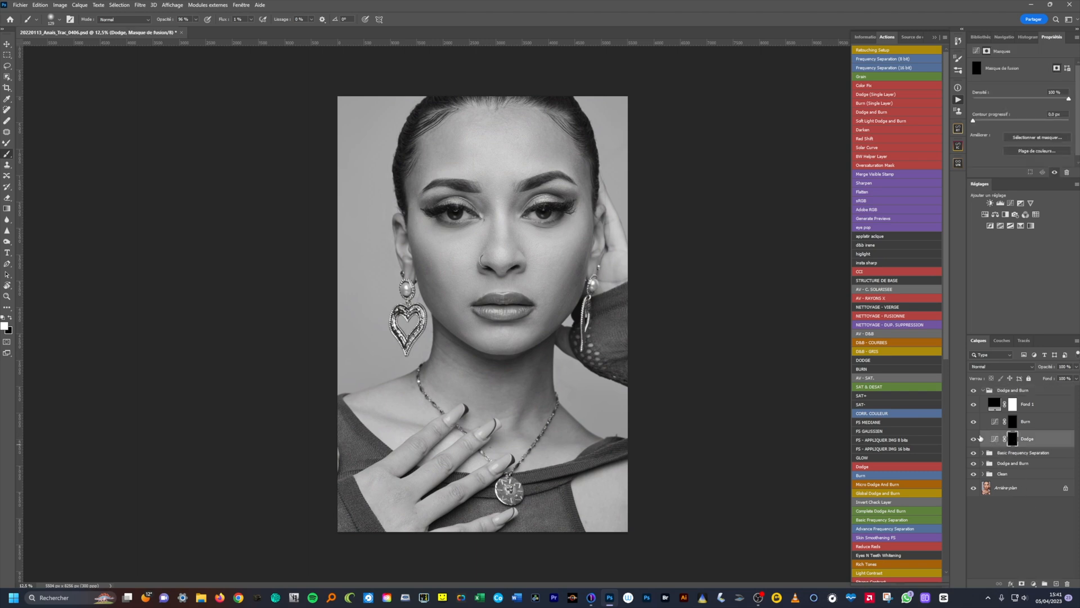
Enhance the highlights beside the mouth, on the forehead, along the nose and under the right eye on the Dodge mask
left_click_drag(471, 298, 479, 296)
mouse_move(500, 171)
left_mouse_down()
mouse_move(532, 180)
mouse_move(497, 167)
mouse_move(497, 177)
left_mouse_up()
mouse_move(498, 241)
left_mouse_down()
mouse_move(499, 224)
mouse_move(526, 226)
left_mouse_up()
mouse_move(523, 227)
left_mouse_down()
mouse_move(556, 217)
mouse_move(544, 215)
left_mouse_up()
Deepen the facial contours around the temple, brow and nose bridge by painting on the new Burn mask
left_click(1012, 423)
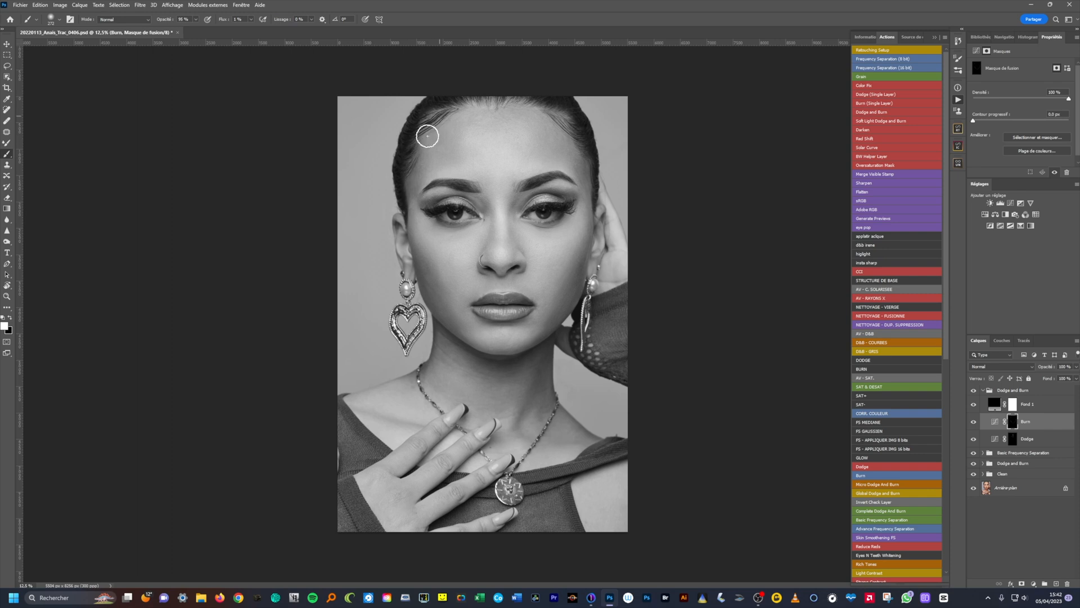
left_click_drag(463, 188, 466, 188)
left_click_drag(492, 219, 500, 219)
Lighten the lips and neck on the Dodge mask, and collapse the new Dodge and Burn group to check its effect
left_click(1014, 439)
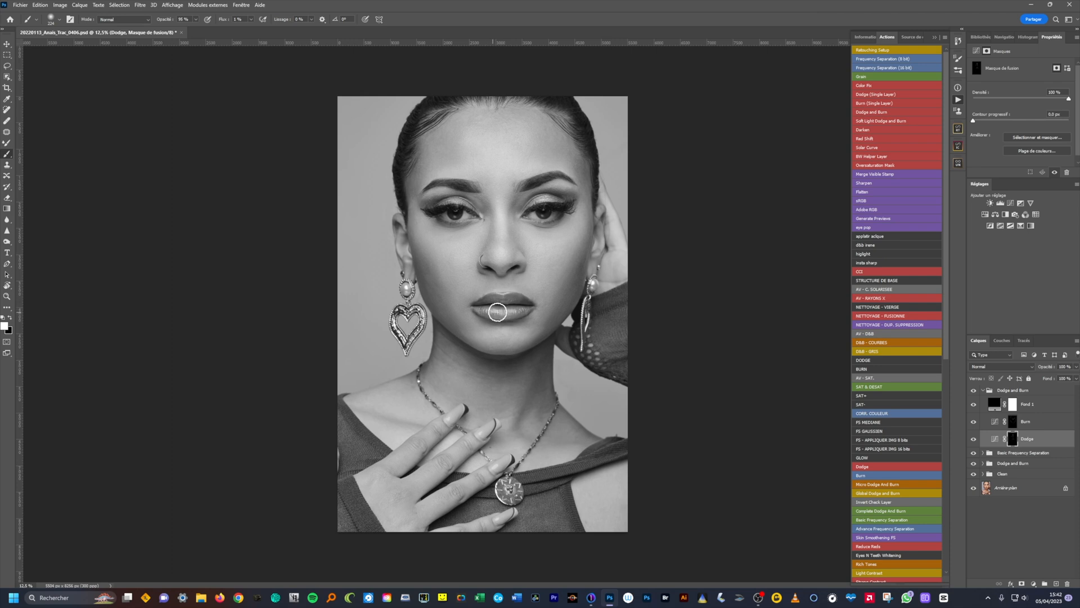
left_click_drag(476, 394, 522, 396)
left_click(983, 391)
left_click(974, 392)
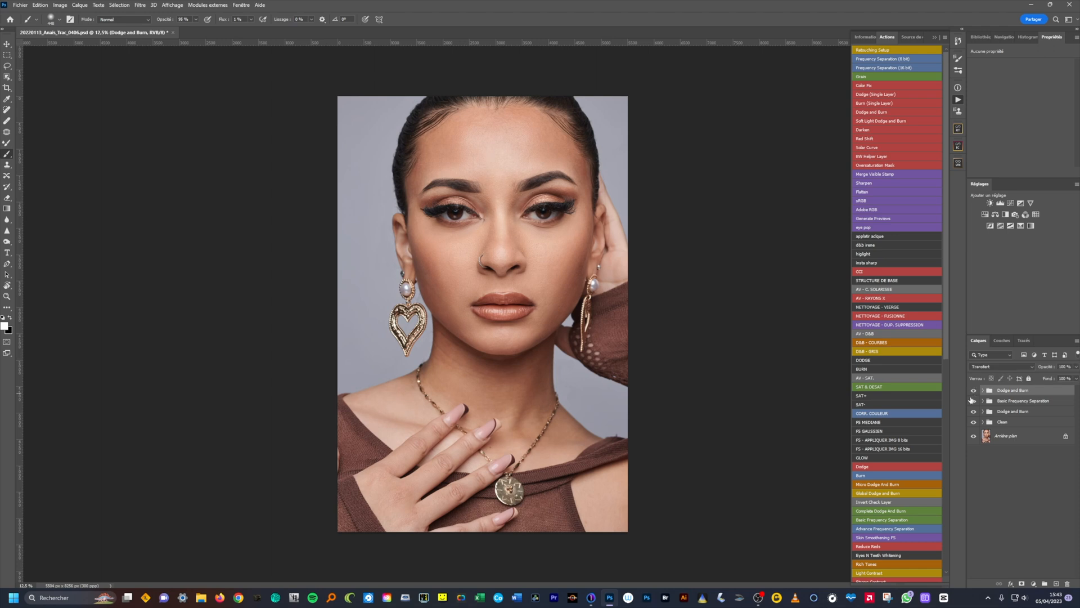
Run the eye pop action with a High Pass radius of 5.6 pixels and select the Noir et blanc 1 layer's mask
left_click(456, 216, "ctrl")
left_click(456, 216, "ctrl")
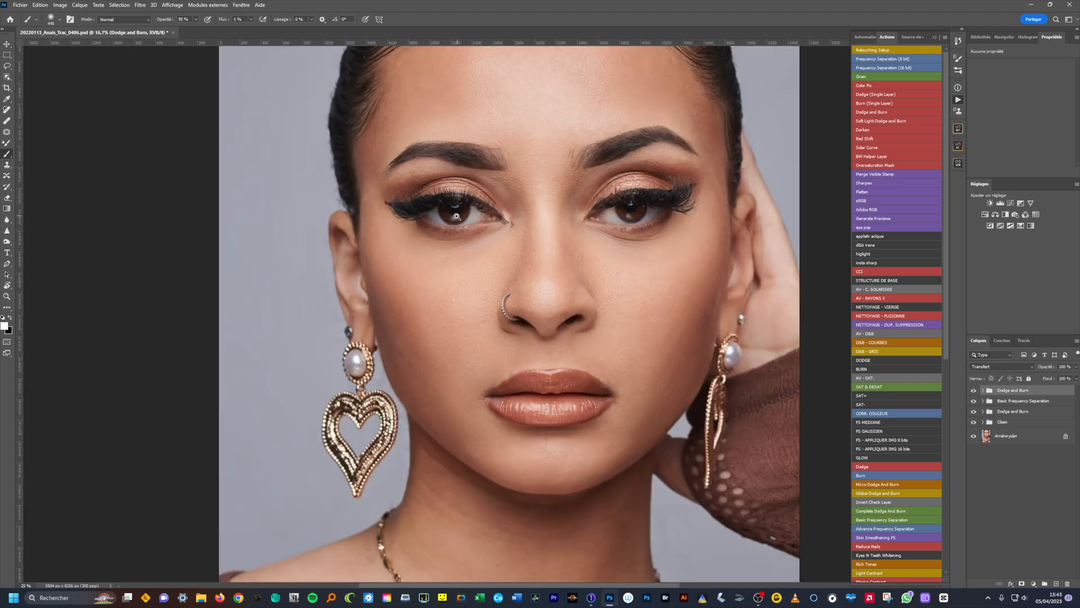
left_click(457, 217, "ctrl")
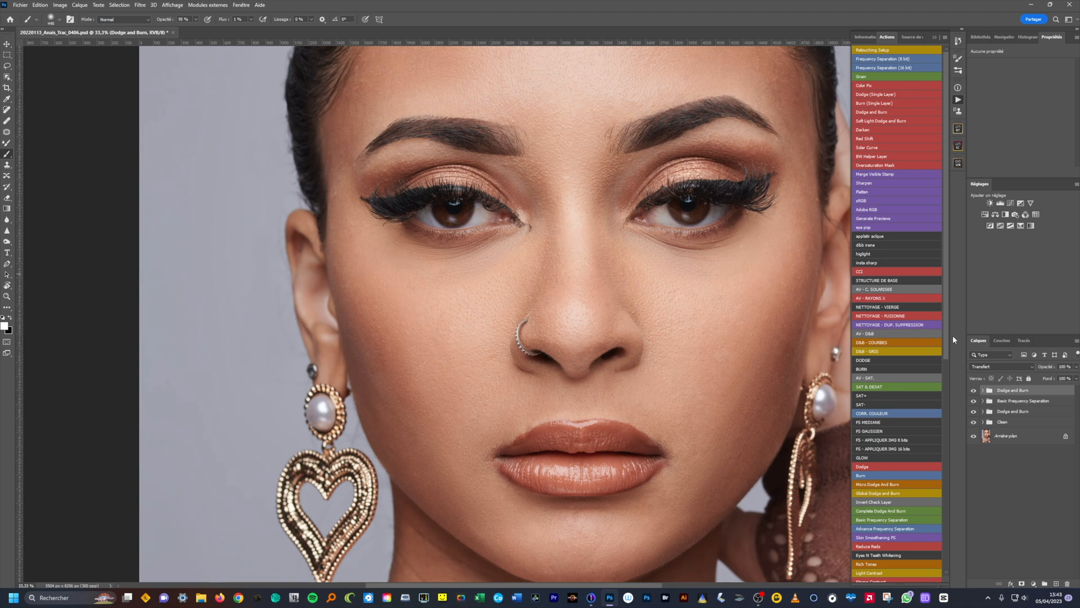
left_click(868, 228)
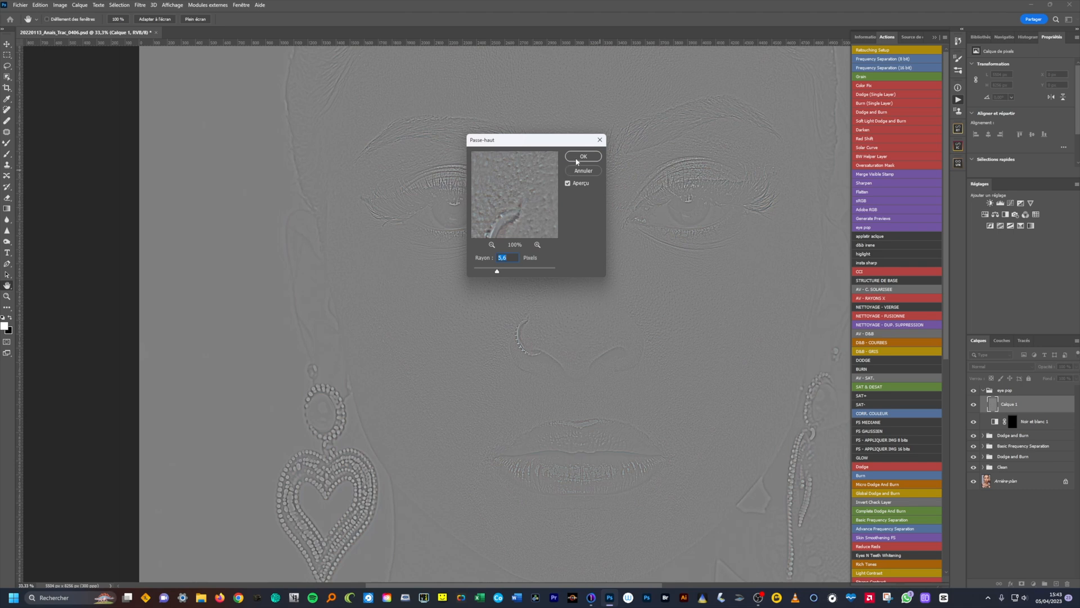
left_click(576, 162)
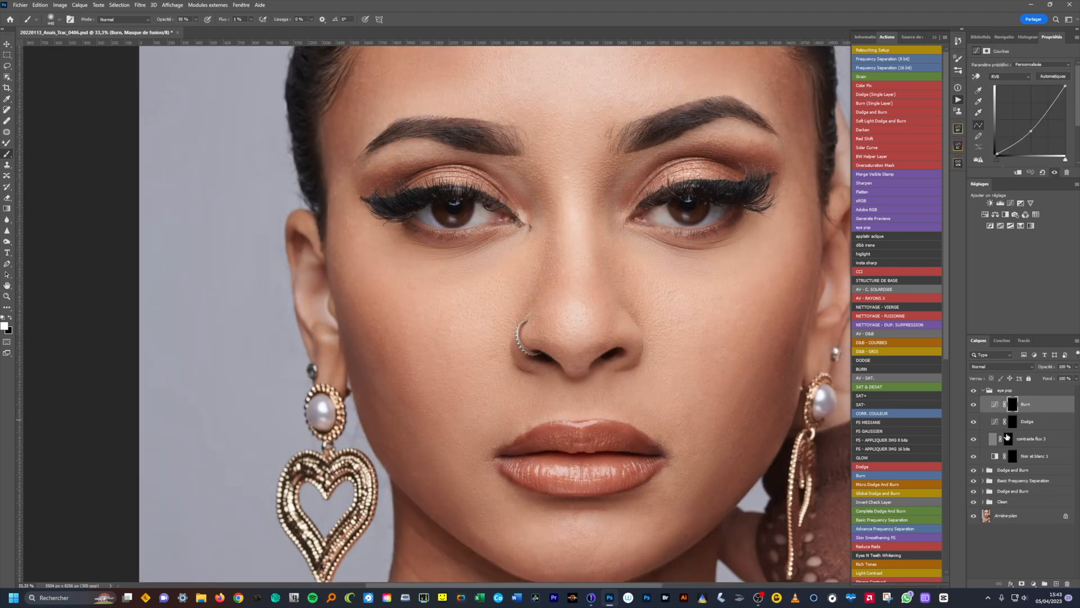
left_click(1012, 456)
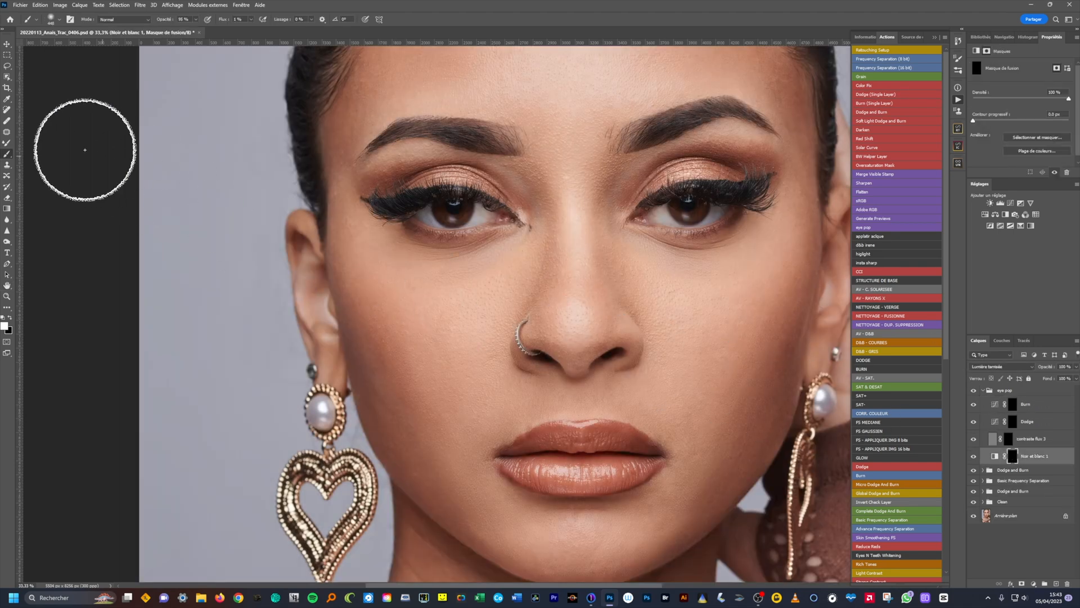
Paint over both eyes on the Noir et blanc 1 mask with an enlarged white brush at 100% opacity and 11% flow
left_click(8, 122)
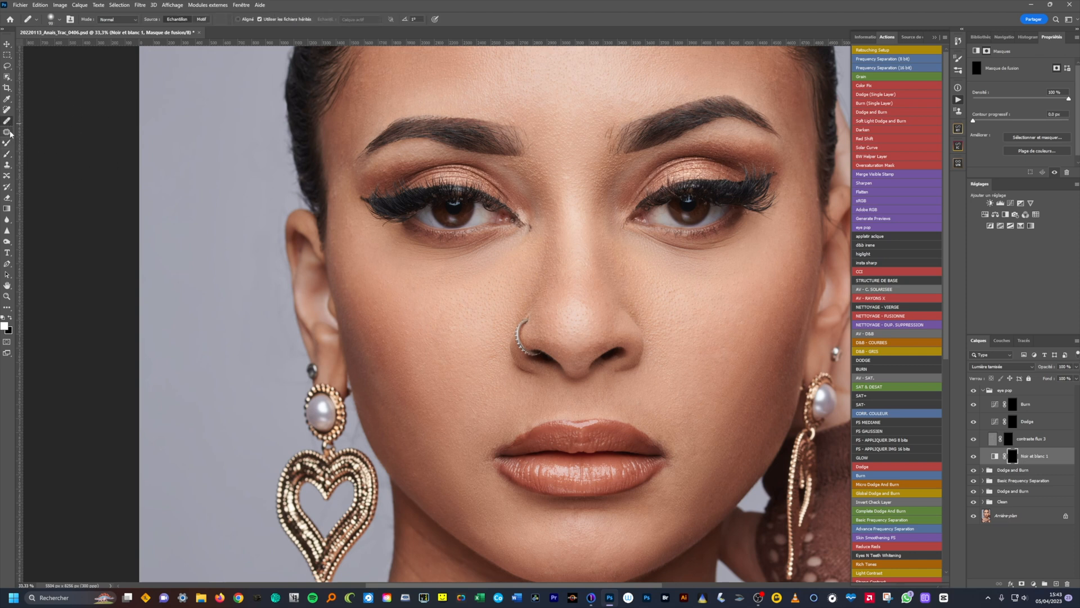
left_click(7, 155)
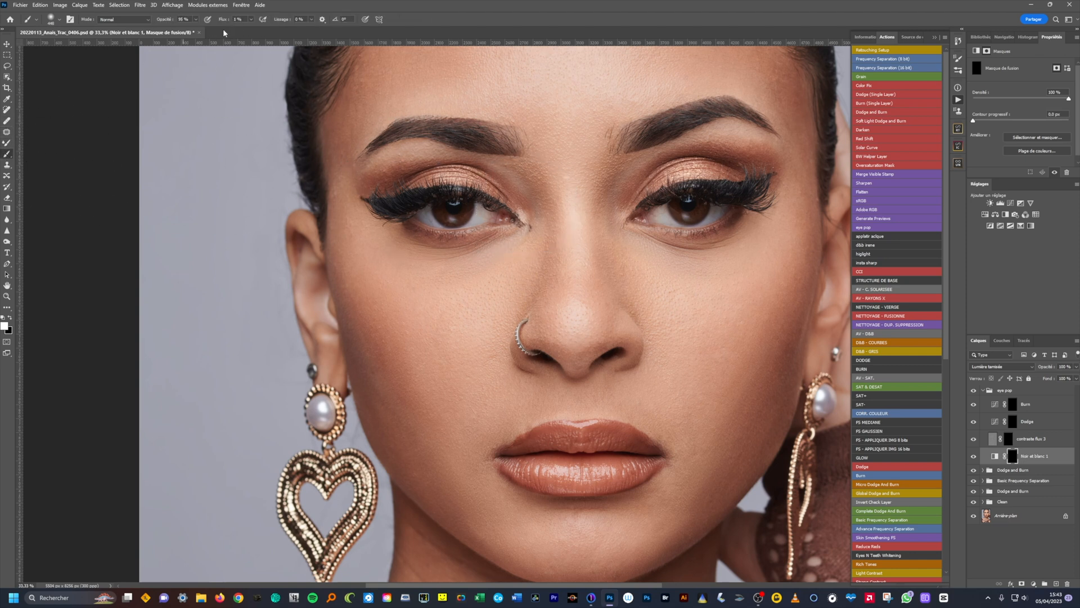
left_click(196, 20)
left_click(251, 19)
left_click(306, 15)
mouse_move(479, 248)
left_mouse_down()
mouse_move(448, 239)
mouse_move(442, 216)
mouse_move(465, 209)
mouse_move(435, 215)
mouse_move(467, 205)
mouse_move(436, 212)
mouse_move(463, 217)
left_mouse_up()
mouse_move(687, 221)
left_mouse_down()
mouse_move(671, 204)
mouse_move(700, 217)
mouse_move(673, 198)
mouse_move(695, 215)
left_mouse_up()
key("bracketright")
key("bracketright")
key("bracketright")
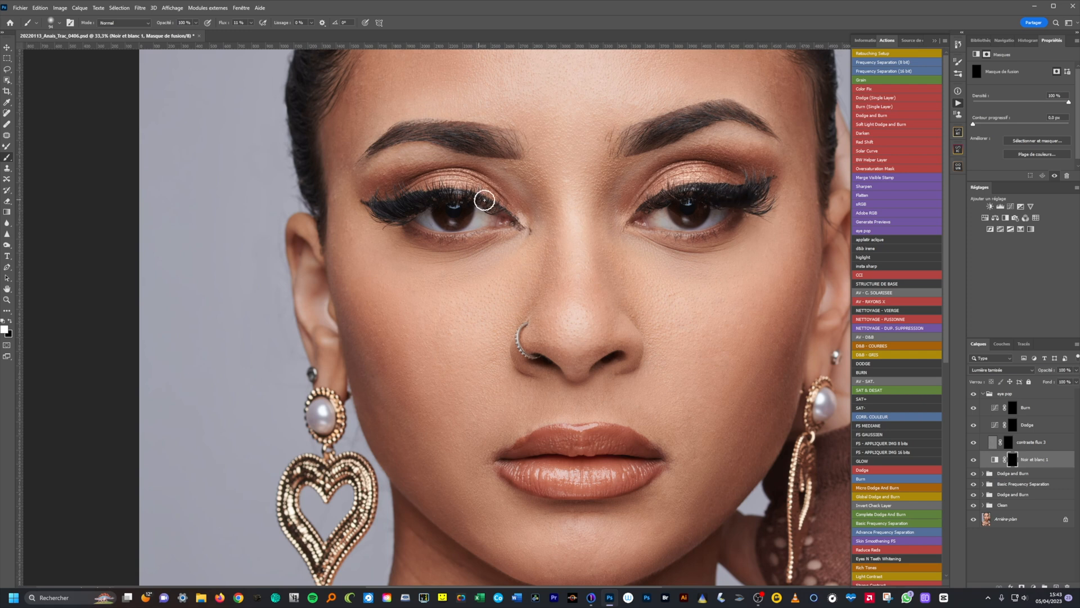
mouse_move(389, 209)
left_mouse_down()
mouse_move(378, 195)
mouse_move(407, 207)
mouse_move(469, 199)
mouse_move(445, 217)
mouse_move(463, 218)
mouse_move(463, 232)
left_mouse_up()
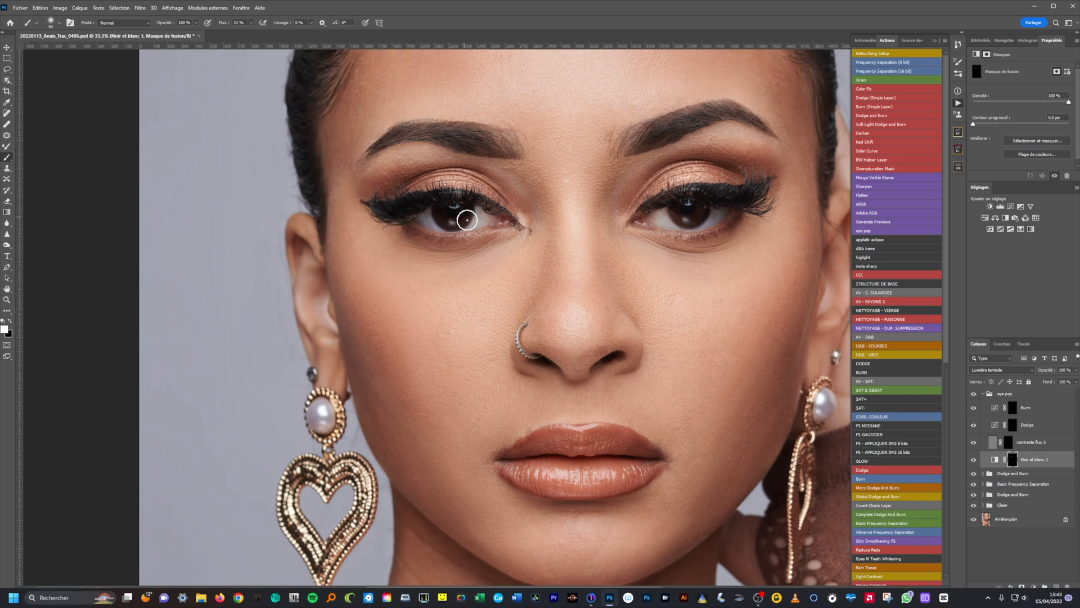
Compare the eyes with the Noir et blanc 1 adjustment layer hidden and shown
left_click(974, 461)
left_click(974, 462)
left_click(995, 461)
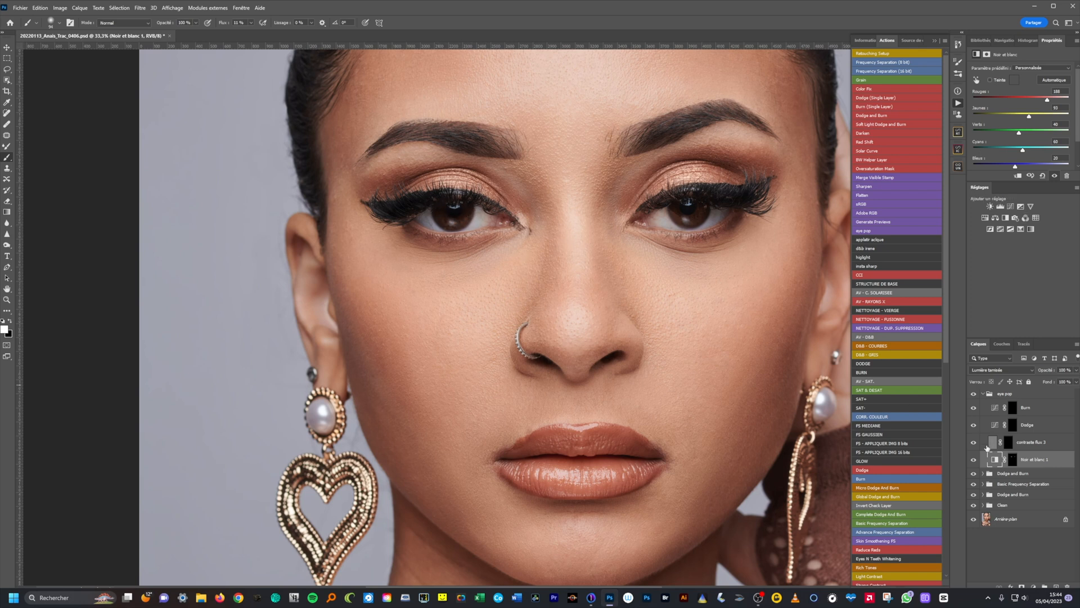
left_click(975, 461)
left_click(974, 461)
Brighten the iris on the eye pop group's Dodge mask with a small brush at 1% flow, and select the Burn mask
left_click(1009, 442)
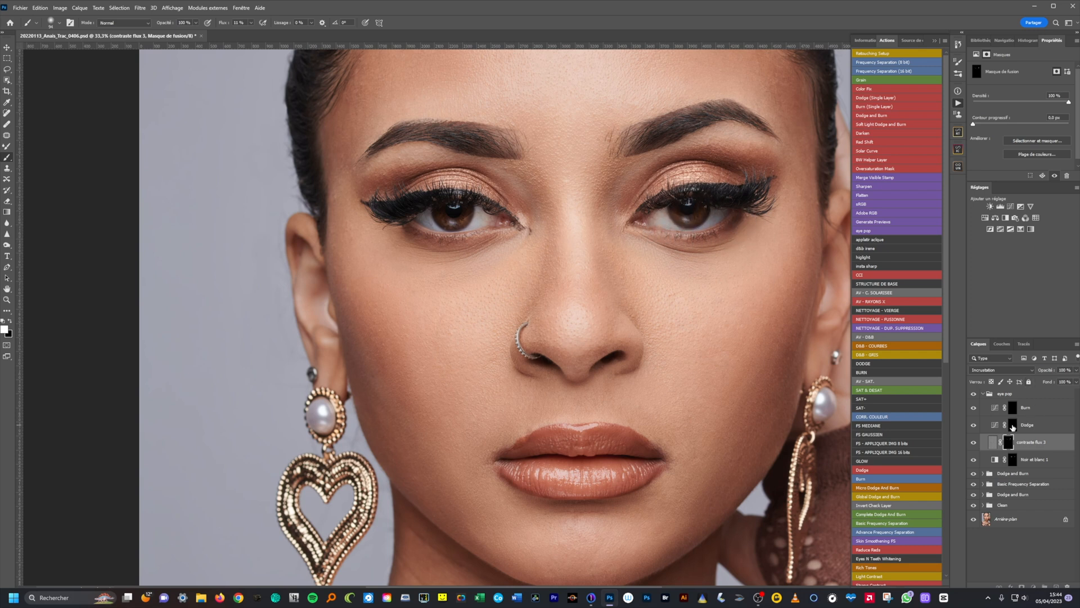
left_click(1013, 427)
right_click(685, 220, "alt")
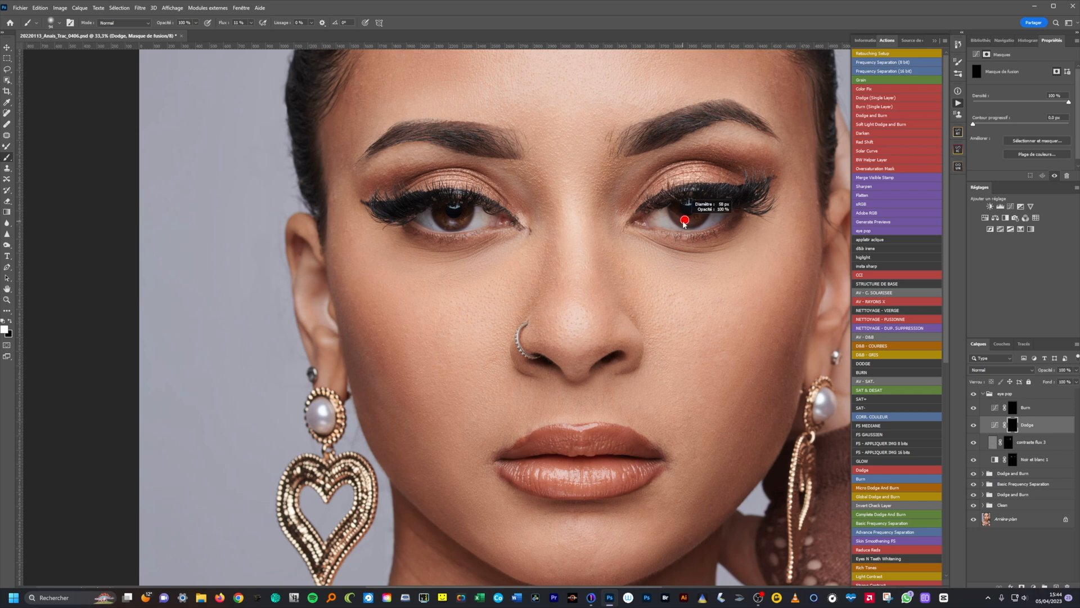
left_click(250, 23)
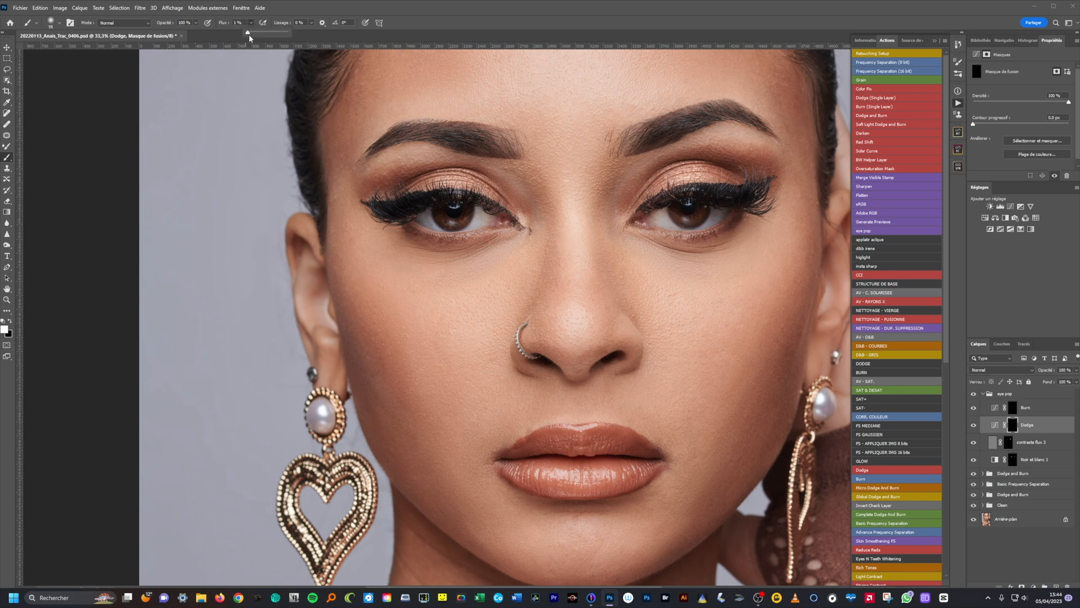
left_click(686, 221)
left_click(1011, 408)
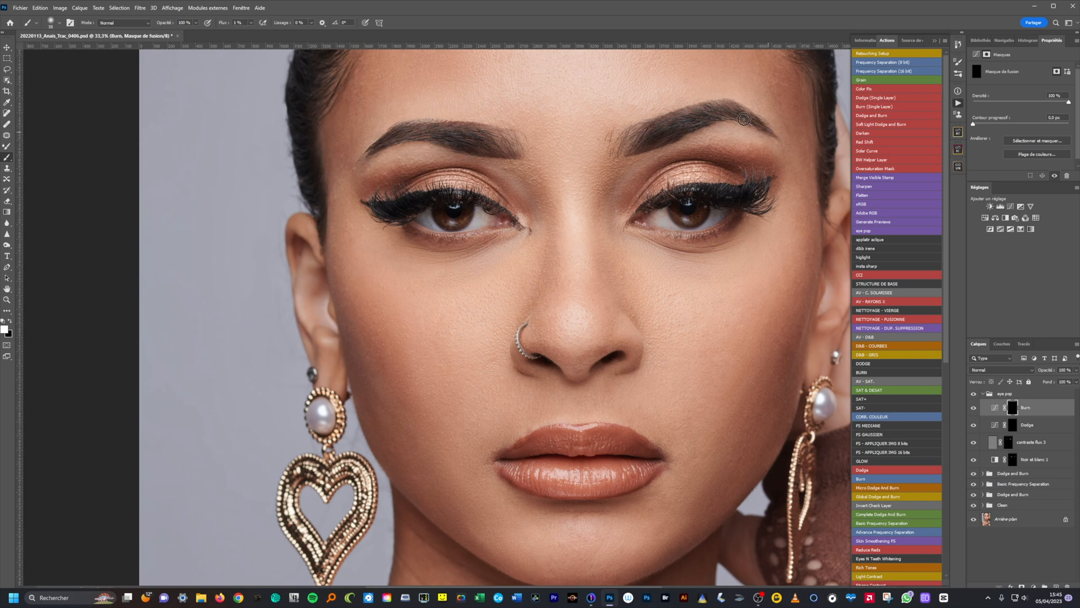
Collapse the eye pop group and compare the whole portrait with the group hidden and shown
left_click(628, 215, "alt")
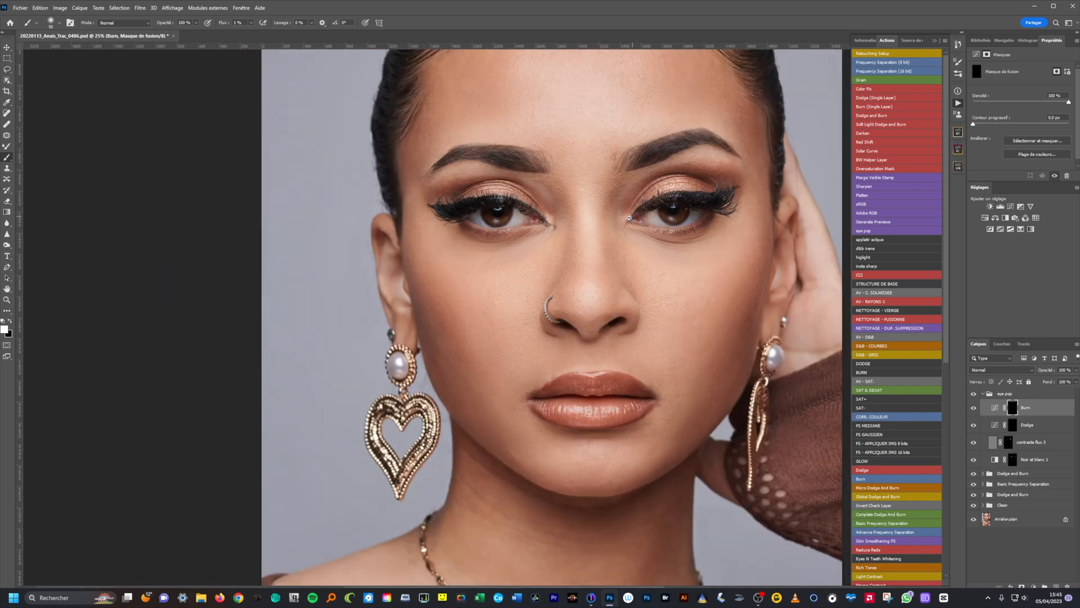
left_click(628, 216, "alt")
left_click(983, 394)
left_click(974, 395)
left_click(973, 395)
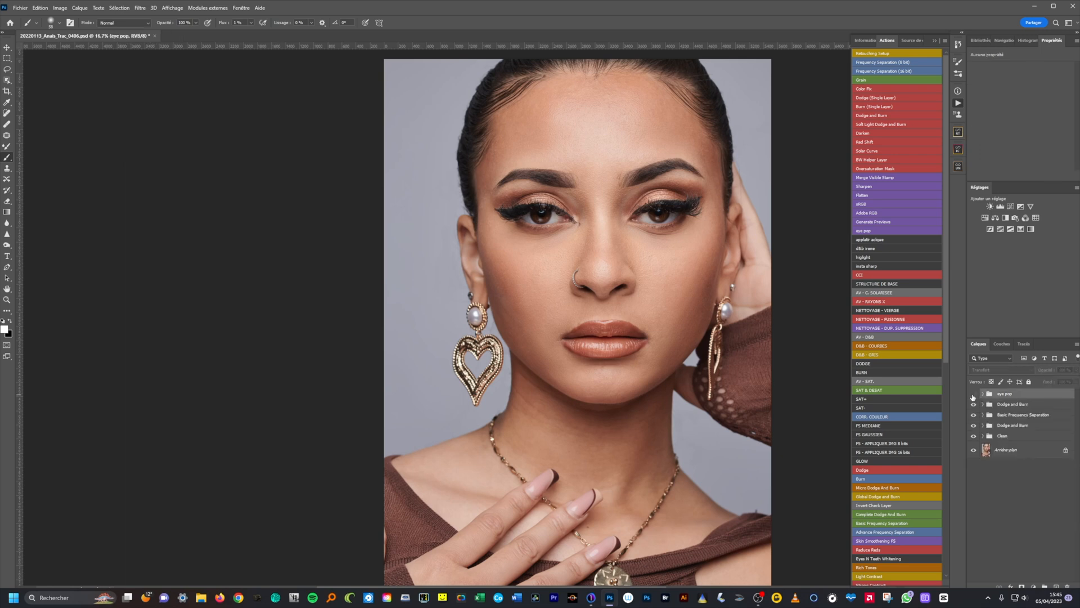
left_click(973, 395)
left_click(973, 396)
scroll(664, 320, "down", 3)
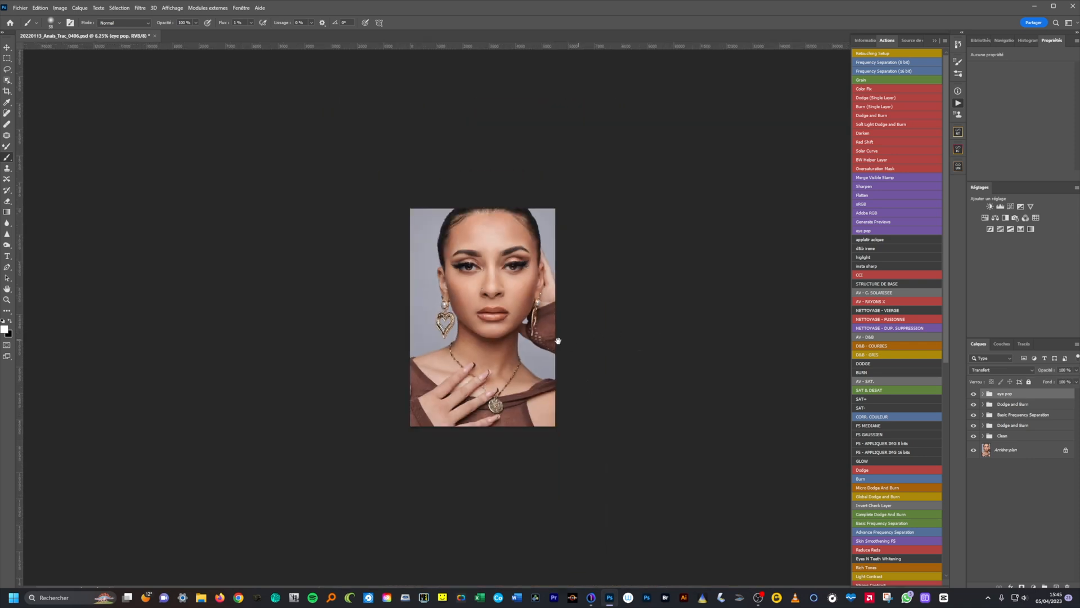
scroll(475, 283, "up", 1)
left_click(483, 289)
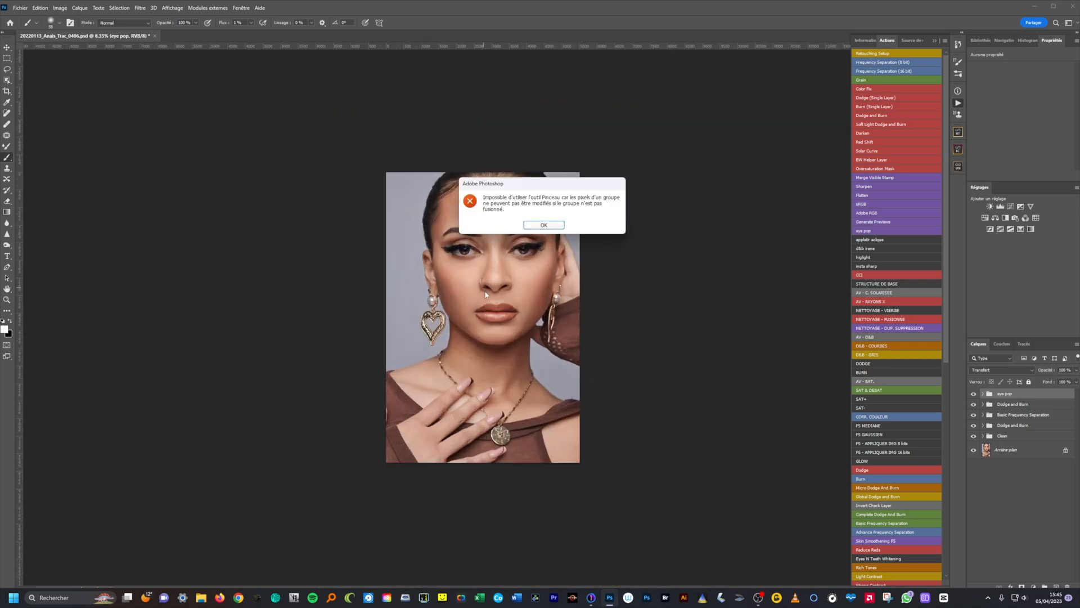
left_click(543, 225)
scroll(500, 297, "up", 1)
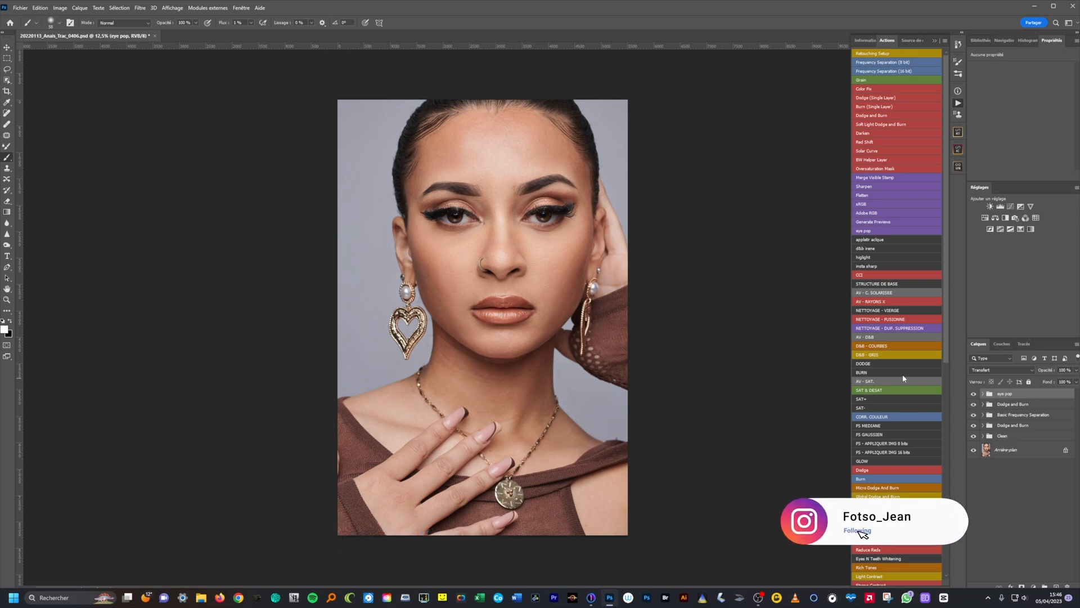
Stamp all visible layers into a new top layer and hide the retouching groups beneath it
key("ctrl+shift+alt+e")
left_click_drag(973, 410, 972, 450)
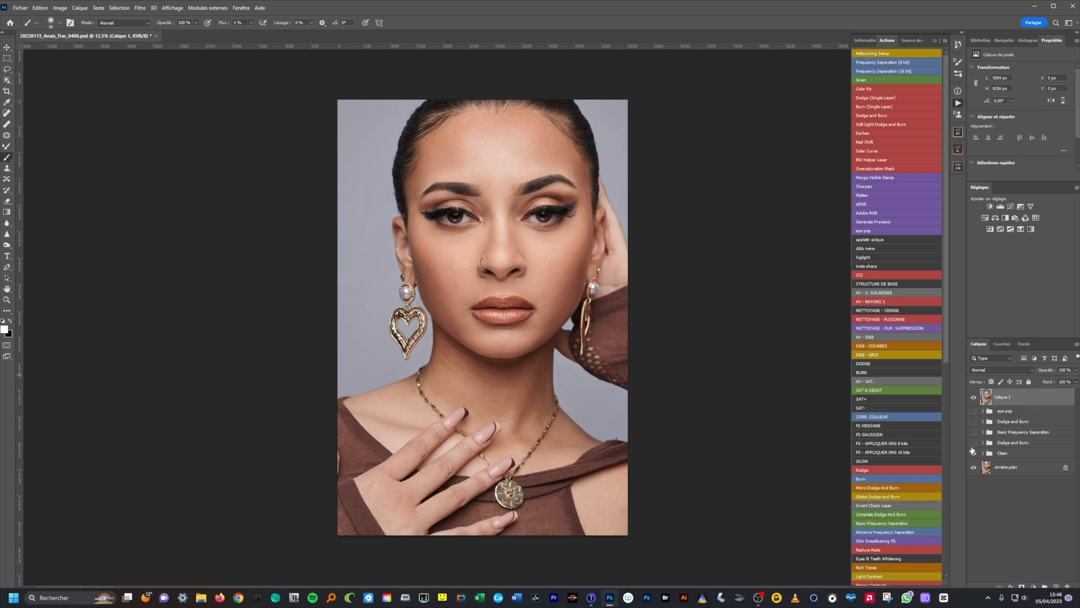
Compare the finished retouch with the original by hiding and showing the merged layer
left_click(974, 398)
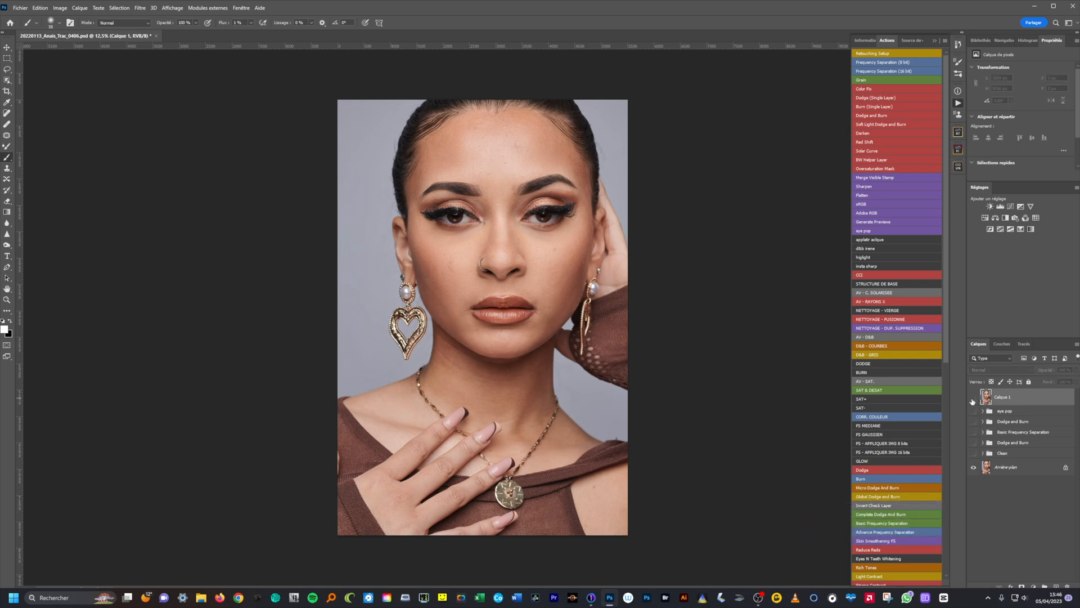
left_click(973, 399)
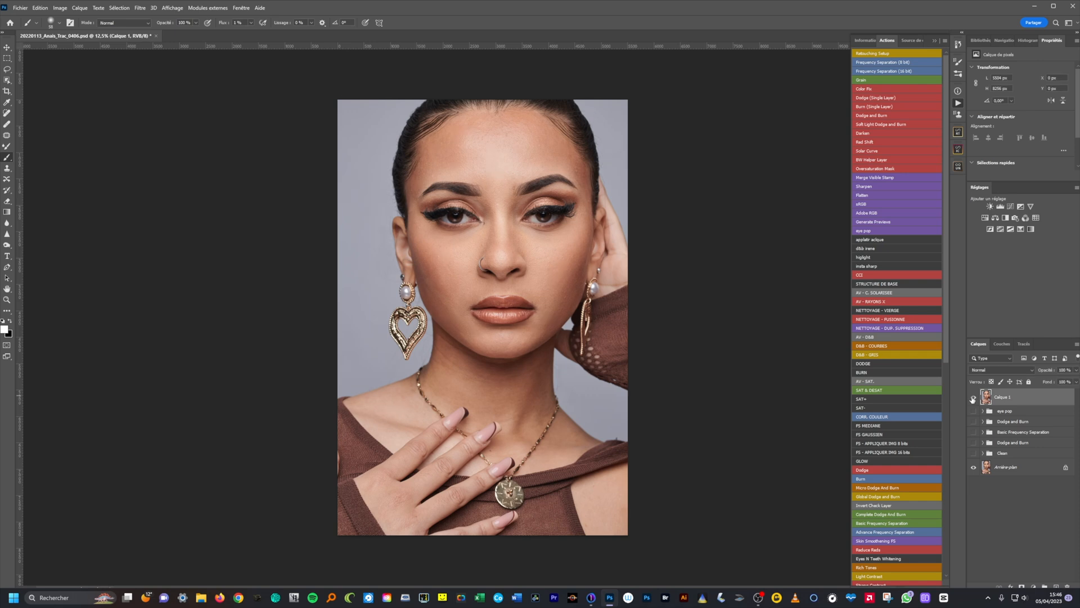
left_click(973, 399)
left_click(973, 399)
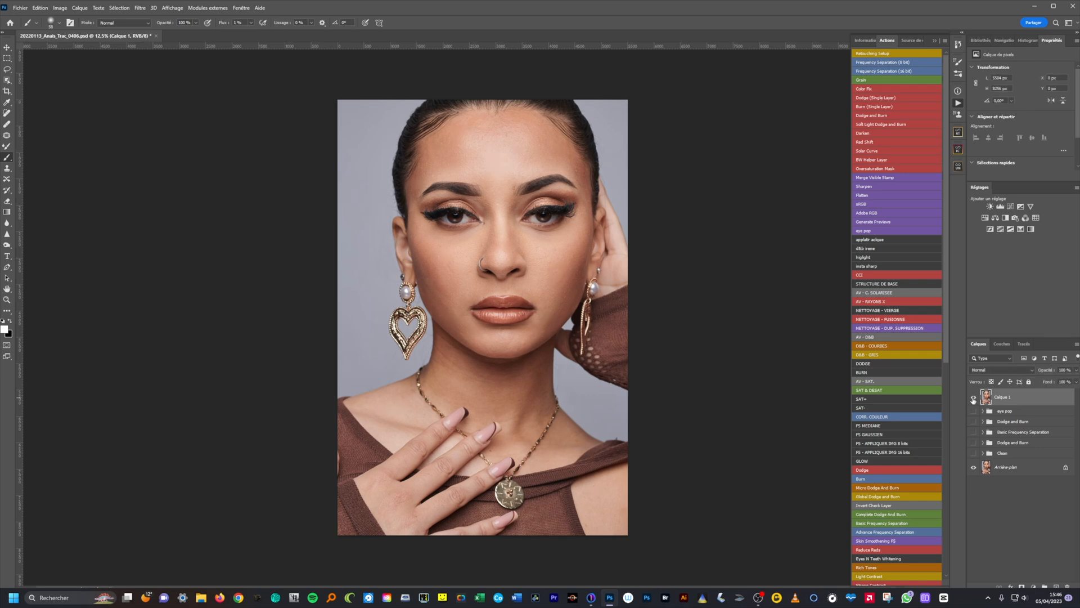